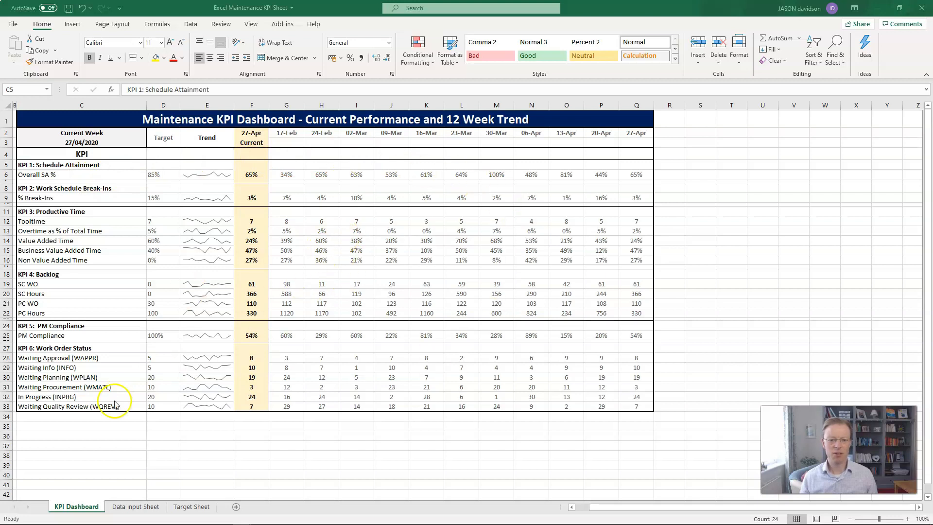
Examine the KPI Dashboard and Data Input Sheet, including the lookup formula in G6 and the target reference in D14
{"action": "left_click", "coordinate": [139, 507]}
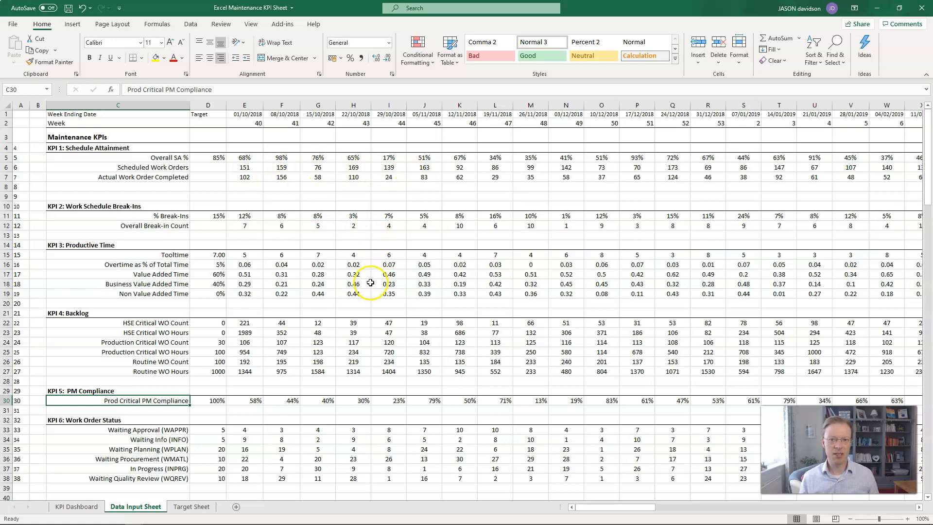
{"action": "left_click", "coordinate": [91, 506]}
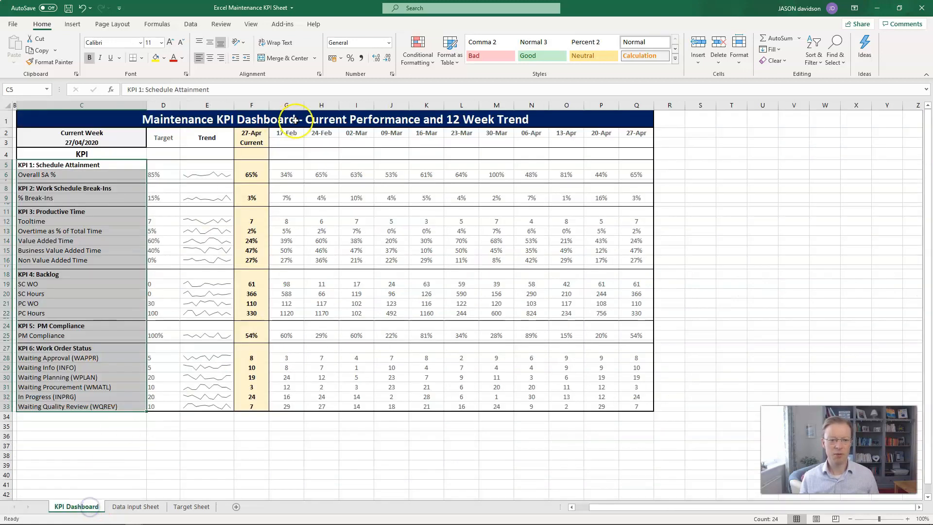
{"action": "left_click", "coordinate": [287, 175]}
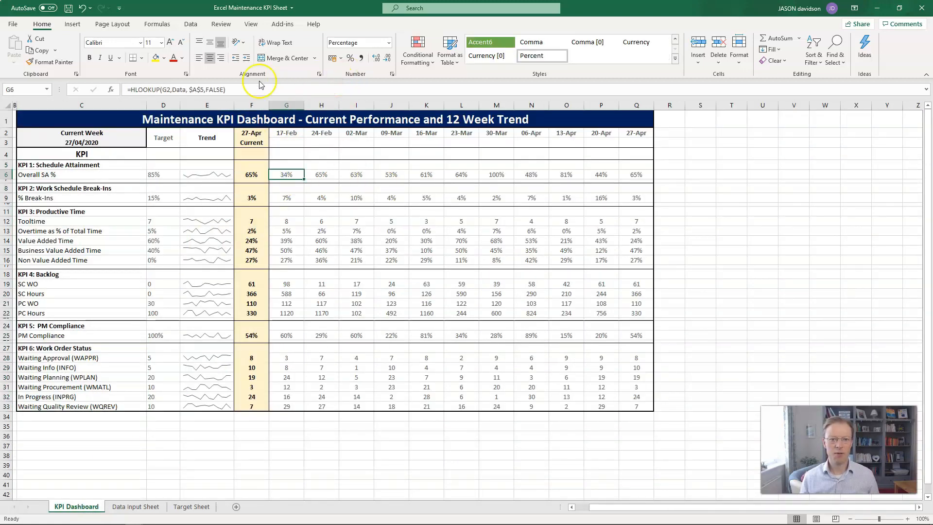
{"action": "left_click", "coordinate": [202, 250]}
{"action": "left_click", "coordinate": [162, 243]}
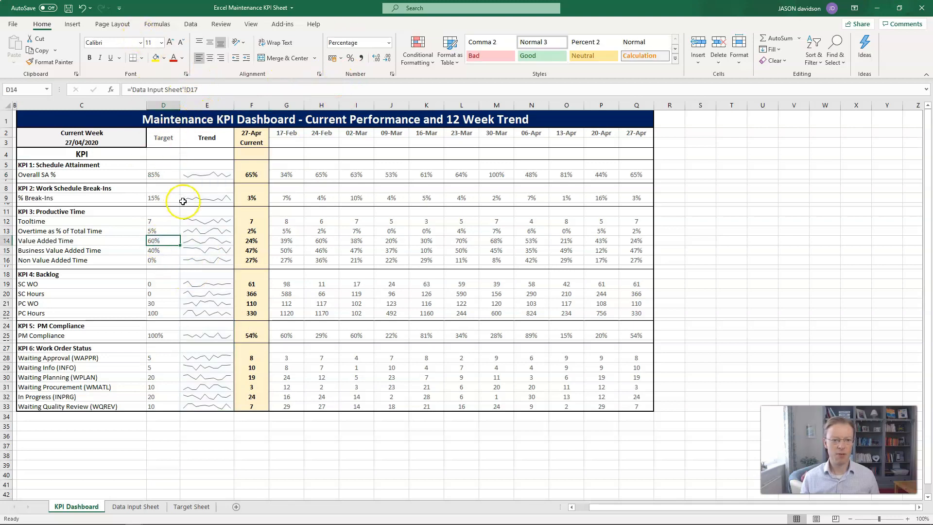
{"action": "left_click", "coordinate": [132, 505]}
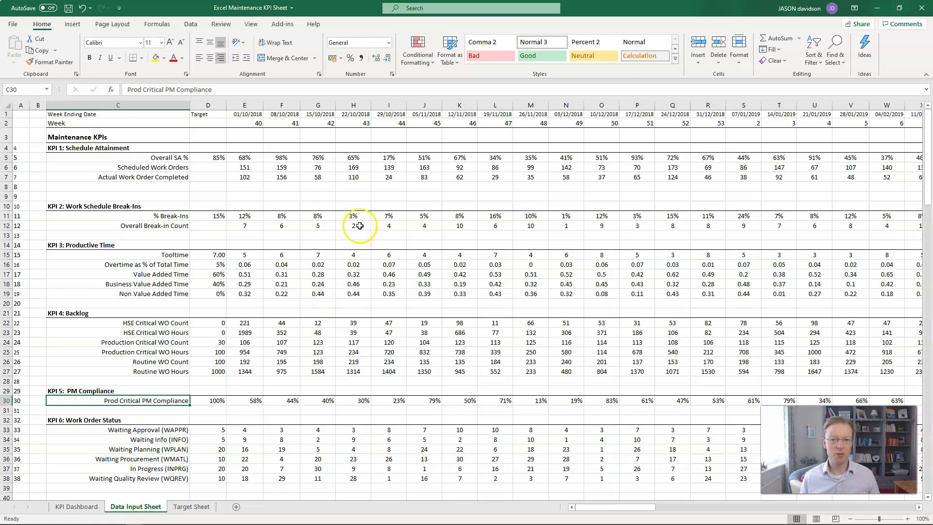
{"action": "left_click", "coordinate": [90, 507]}
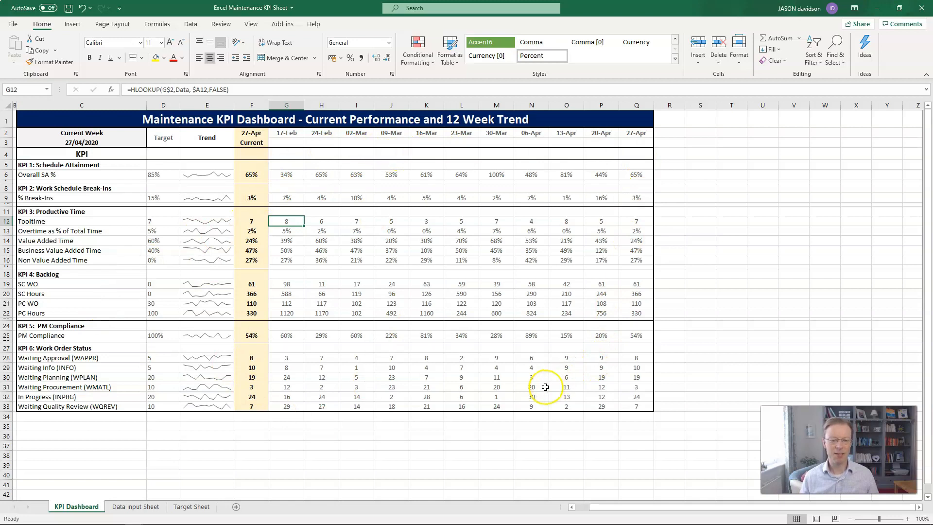
{"action": "left_click", "coordinate": [326, 152]}
{"action": "left_click", "coordinate": [361, 152]}
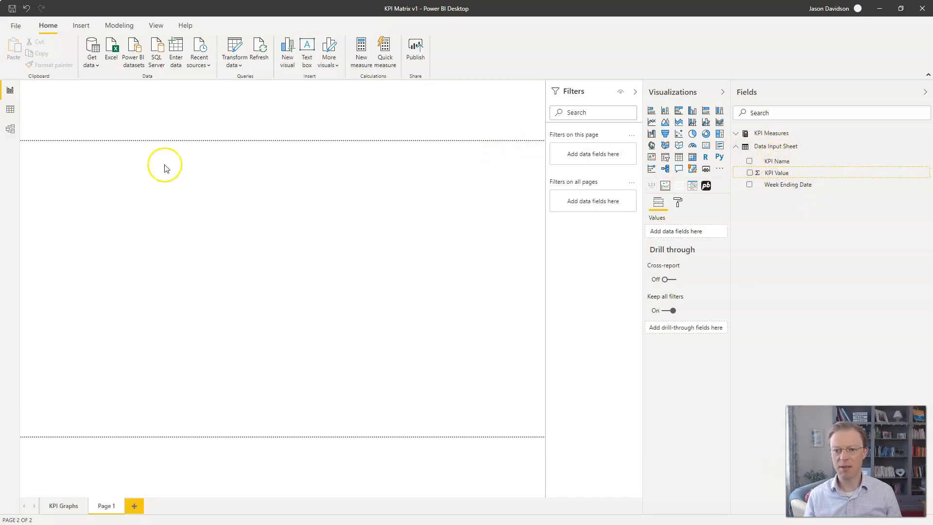
Review the Week Ending Date, KPI Name and KPI Value rows of the Data Input Sheet table in the data view
{"action": "left_click", "coordinate": [11, 110]}
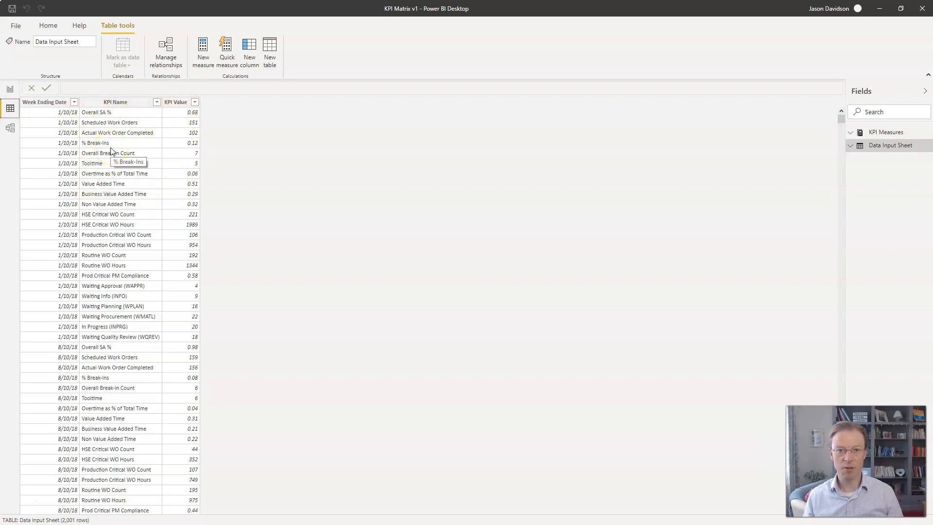
{"action": "left_click", "coordinate": [7, 89]}
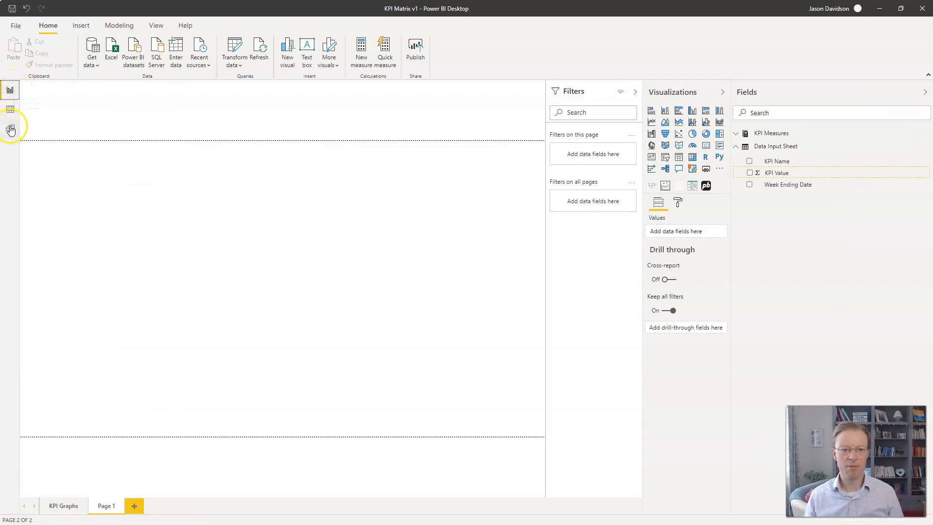
{"action": "left_click", "coordinate": [11, 109]}
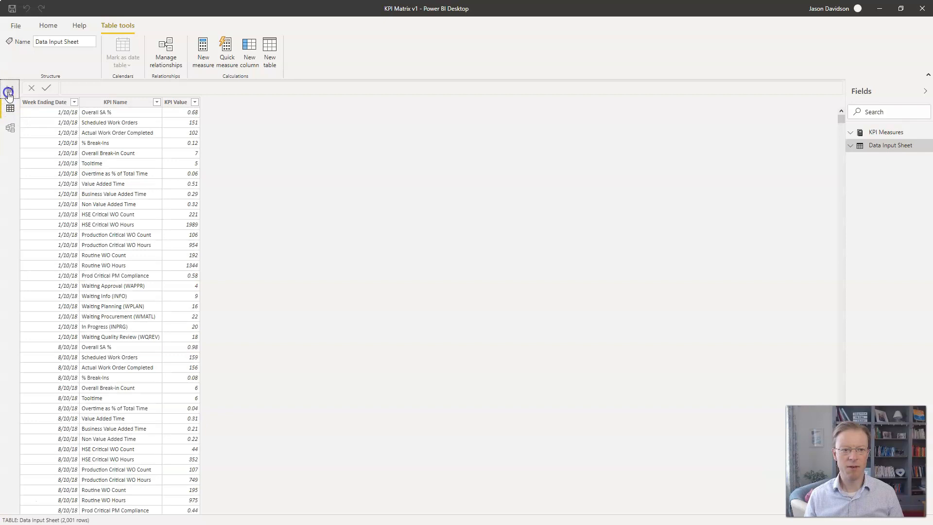
Add a matrix visual to report Page 1 and enlarge it to span the full page width
{"action": "left_click", "coordinate": [8, 91]}
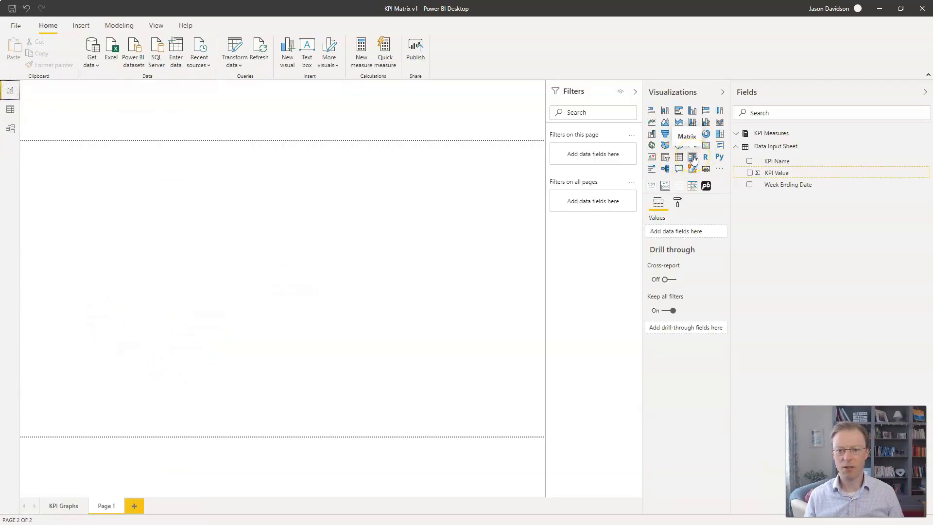
{"action": "left_click", "coordinate": [692, 157]}
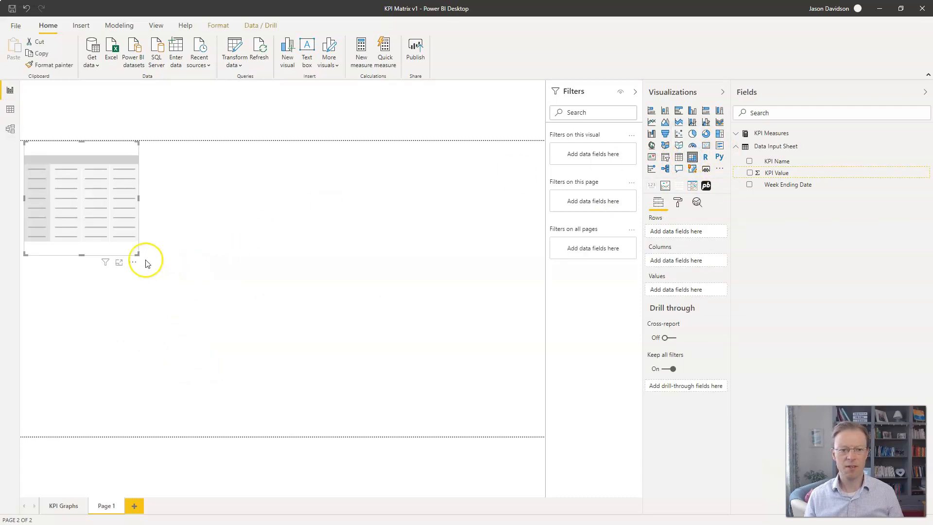
{"action": "left_click_drag", "start_coordinate": [136, 254], "coordinate": [543, 336]}
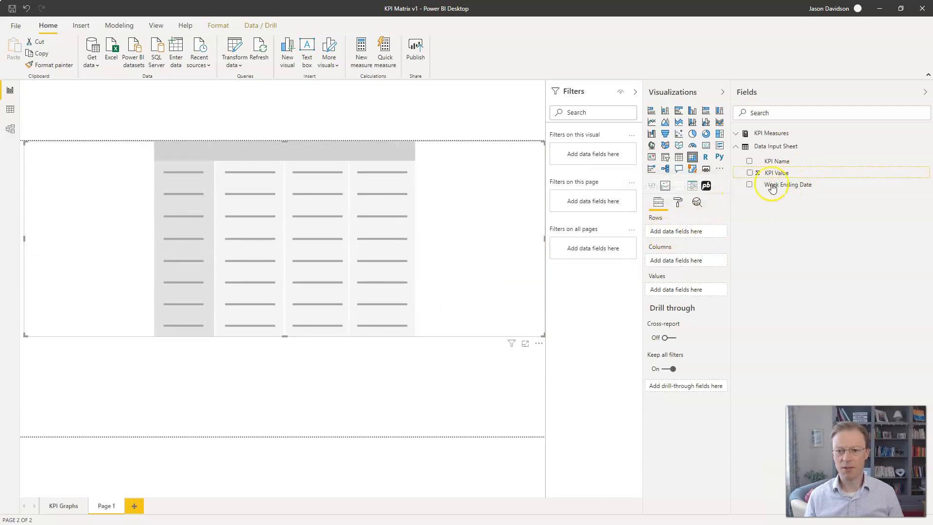
Fill the matrix with KPI Name as rows, Week Ending Date as columns and KPI Value as values
{"action": "left_click_drag", "start_coordinate": [786, 166], "coordinate": [686, 234]}
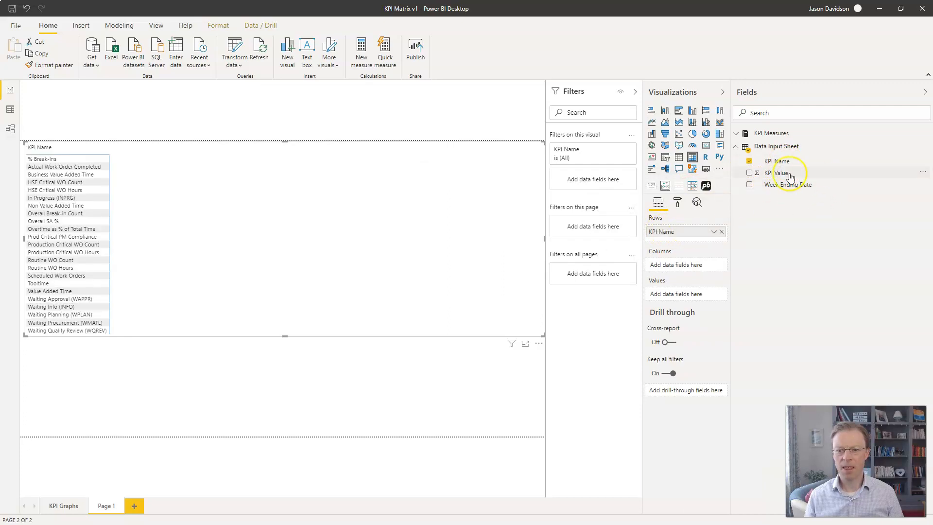
{"action": "left_click_drag", "start_coordinate": [778, 175], "coordinate": [685, 267]}
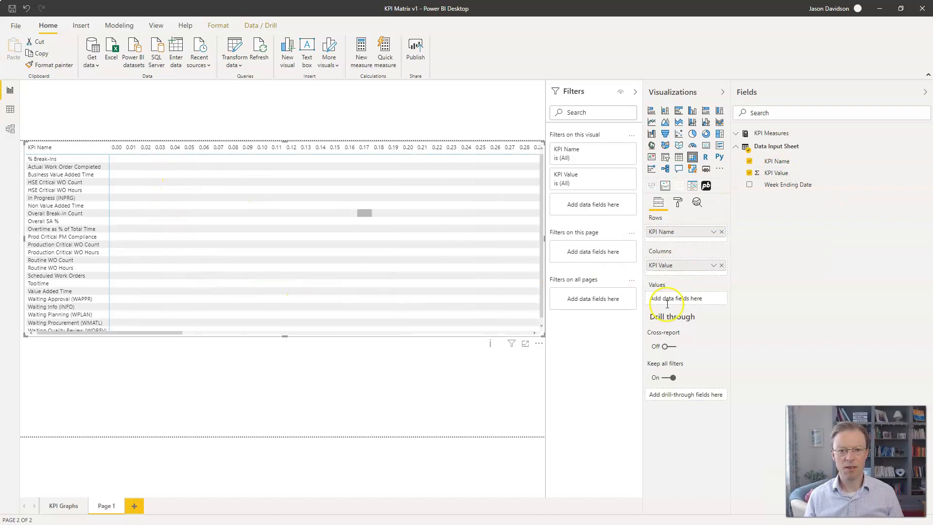
{"action": "left_click_drag", "start_coordinate": [694, 265], "coordinate": [694, 299]}
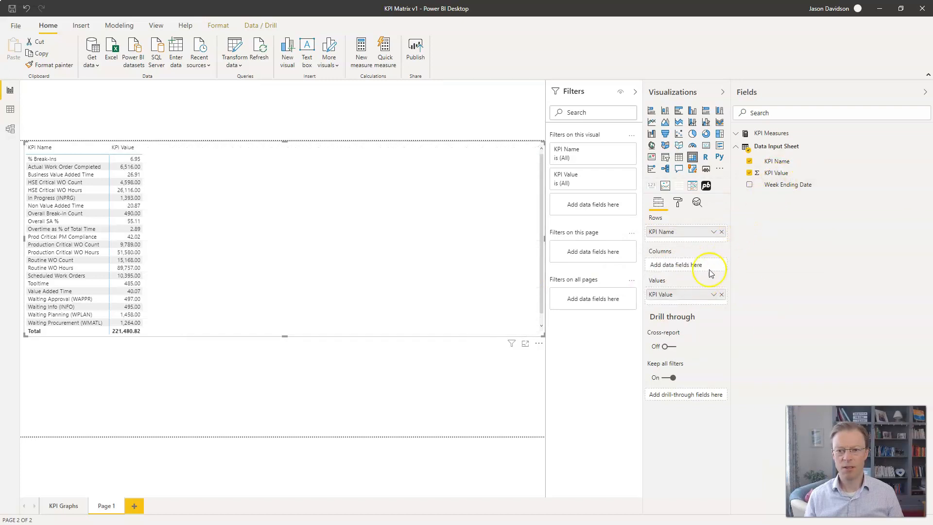
{"action": "left_click", "coordinate": [713, 295]}
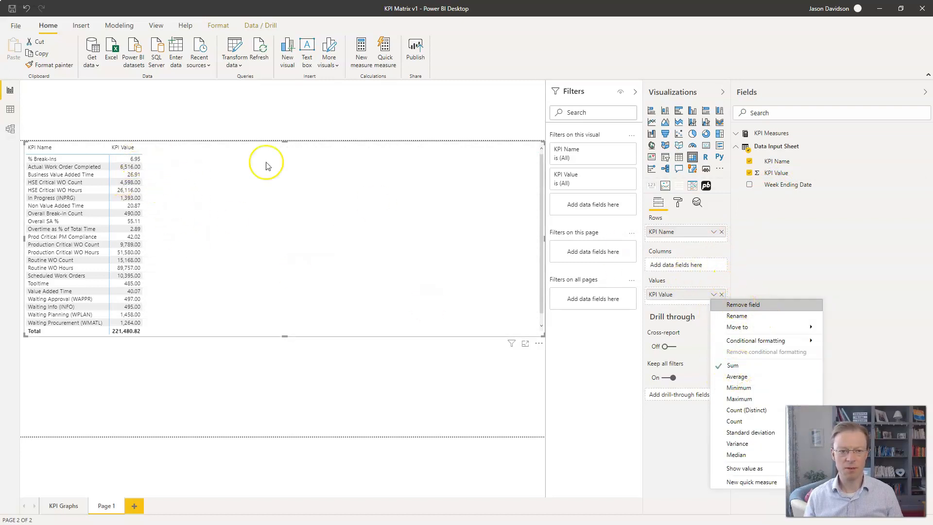
{"action": "left_click_drag", "start_coordinate": [789, 184], "coordinate": [692, 265]}
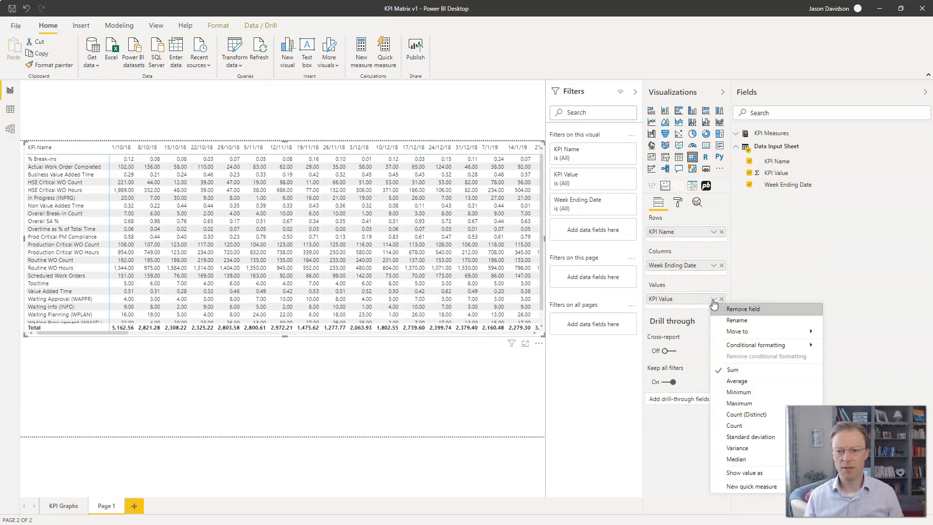
Check the aggregation setting of the matrix's KPI Value field
{"action": "left_click", "coordinate": [734, 370]}
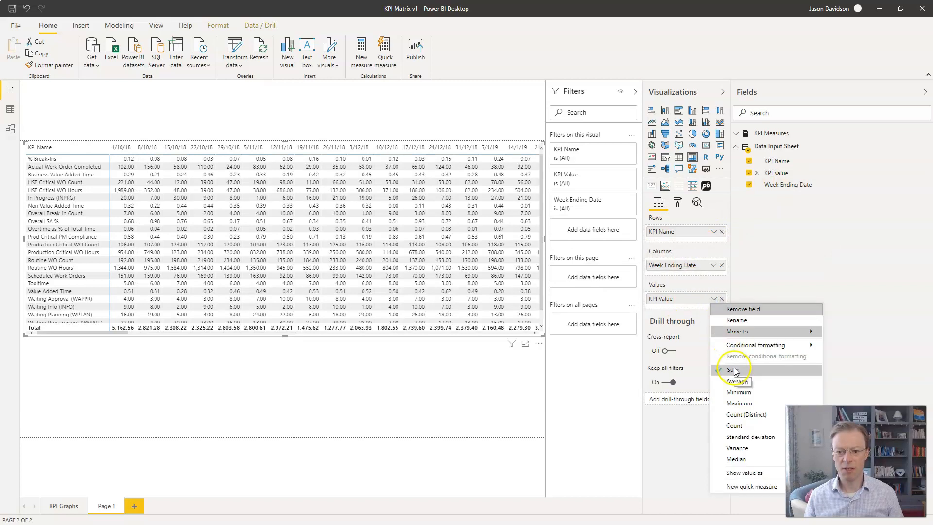
{"action": "left_click", "coordinate": [712, 299]}
{"action": "left_click", "coordinate": [713, 300]}
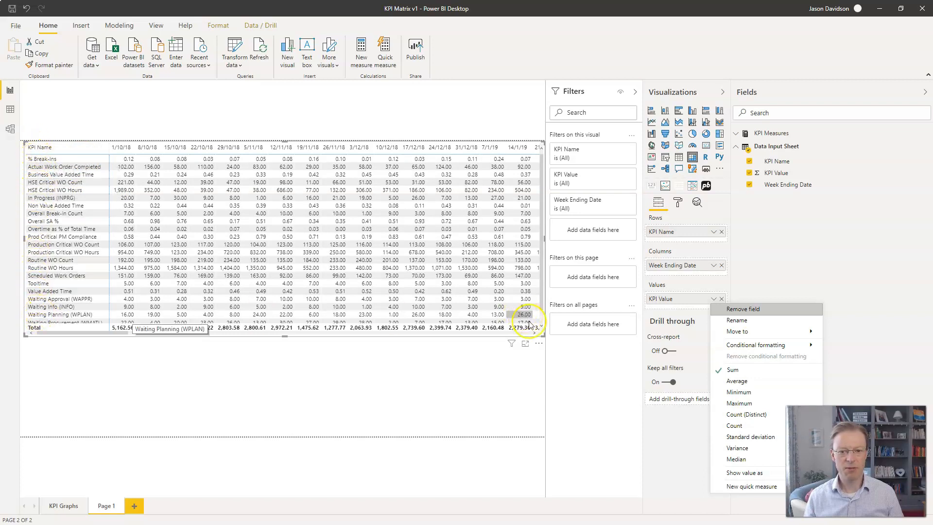
Sort the matrix by KPI Name in ascending order
{"action": "left_click", "coordinate": [539, 343]}
{"action": "left_click", "coordinate": [539, 343]}
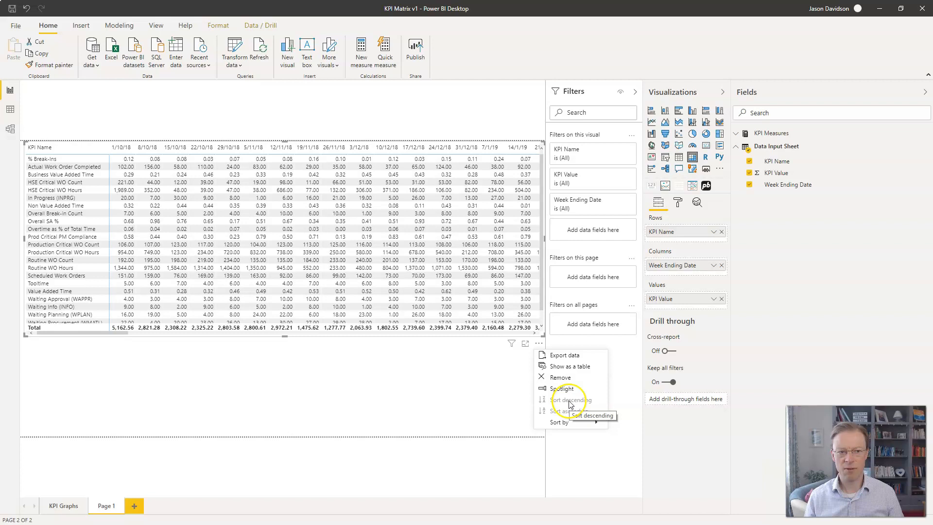
{"action": "mouse_move", "coordinate": [561, 425]}
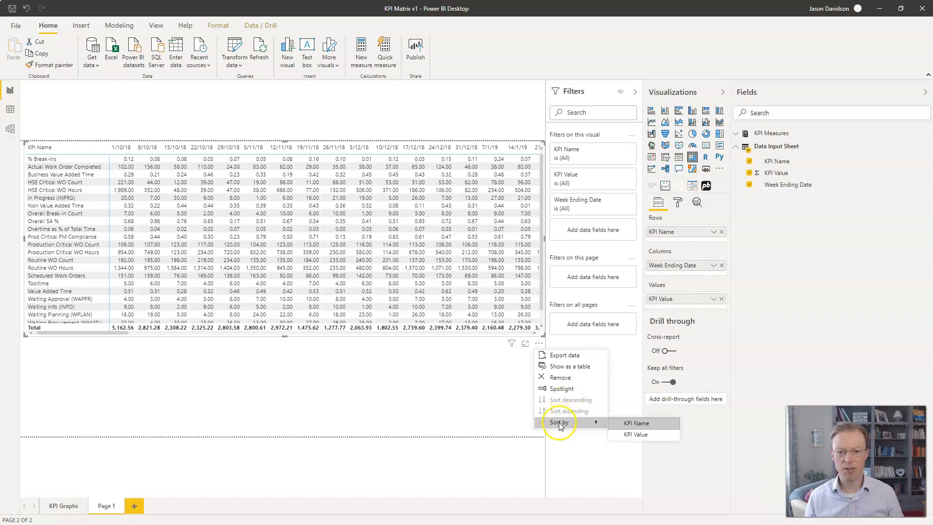
{"action": "left_click", "coordinate": [635, 422]}
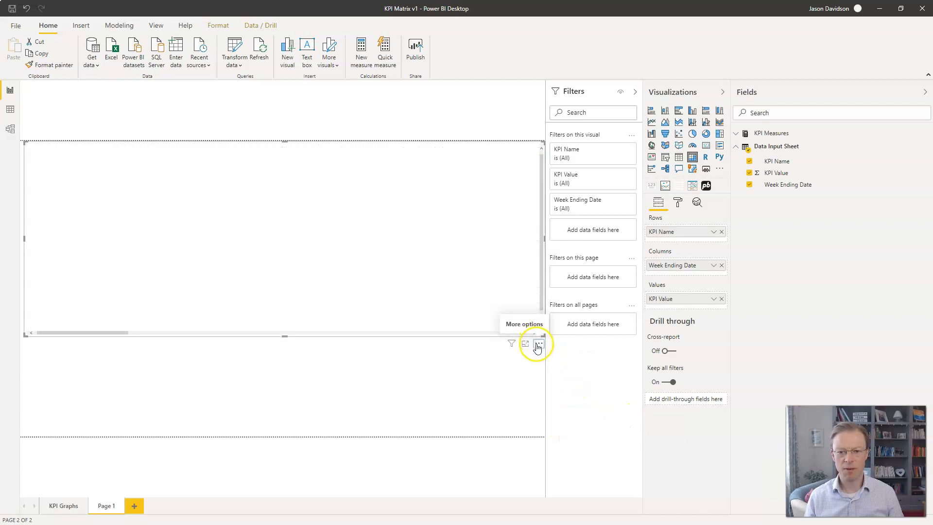
{"action": "left_click", "coordinate": [539, 343]}
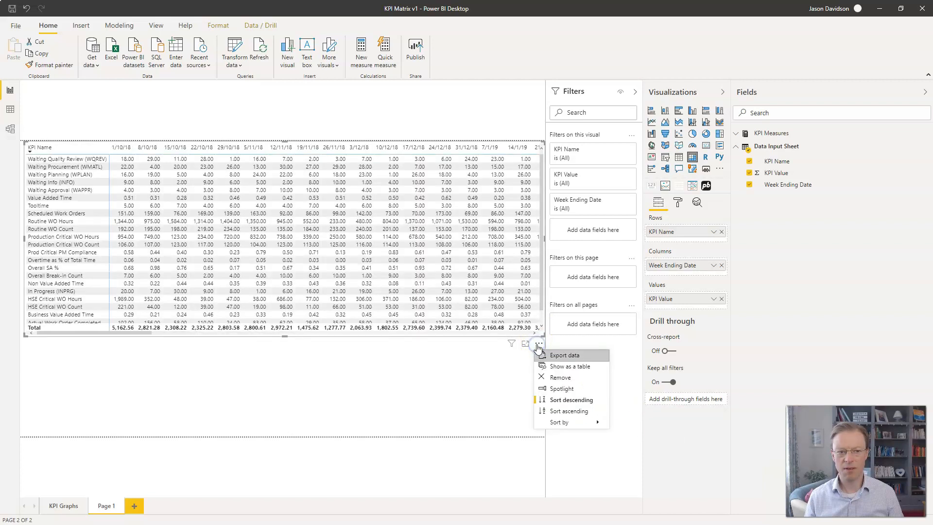
{"action": "left_click", "coordinate": [576, 410]}
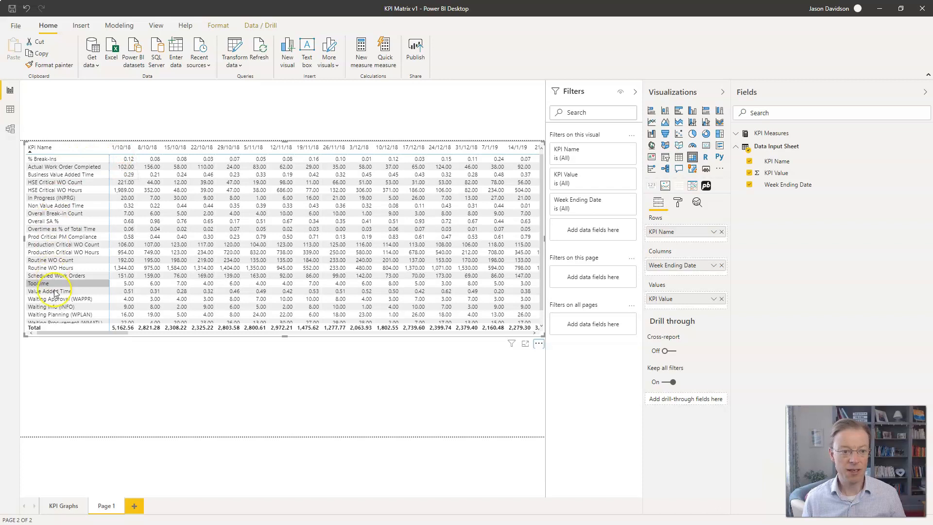
Compare the matrix with the KPI Dashboard in the Excel Maintenance KPI Sheet, and view the KPI Value field's formatting properties in Power BI
{"action": "left_click", "coordinate": [60, 308]}
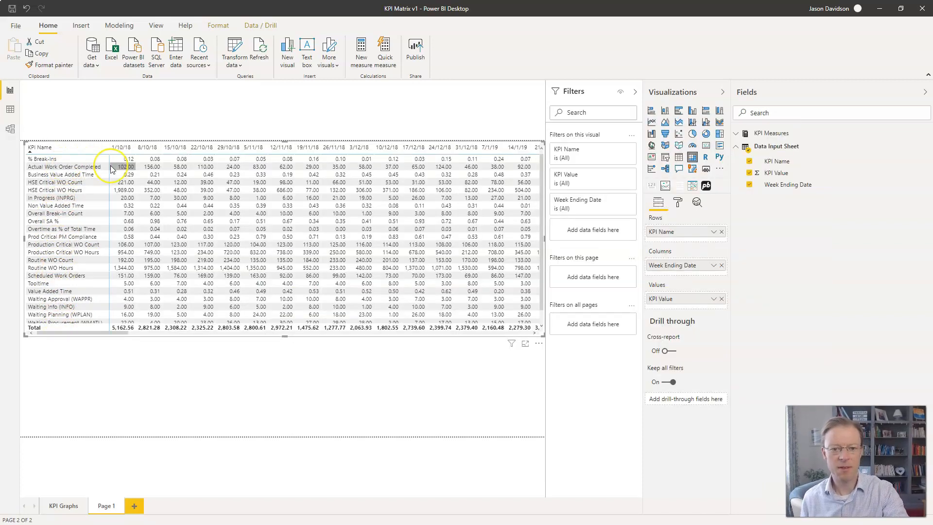
{"action": "key", "text": "ctrl+super+Left"}
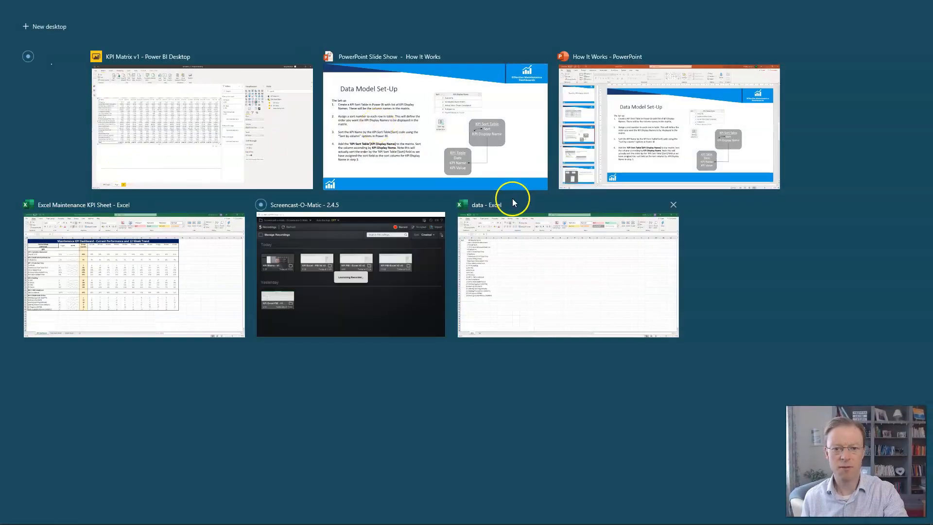
{"action": "left_click", "coordinate": [124, 268]}
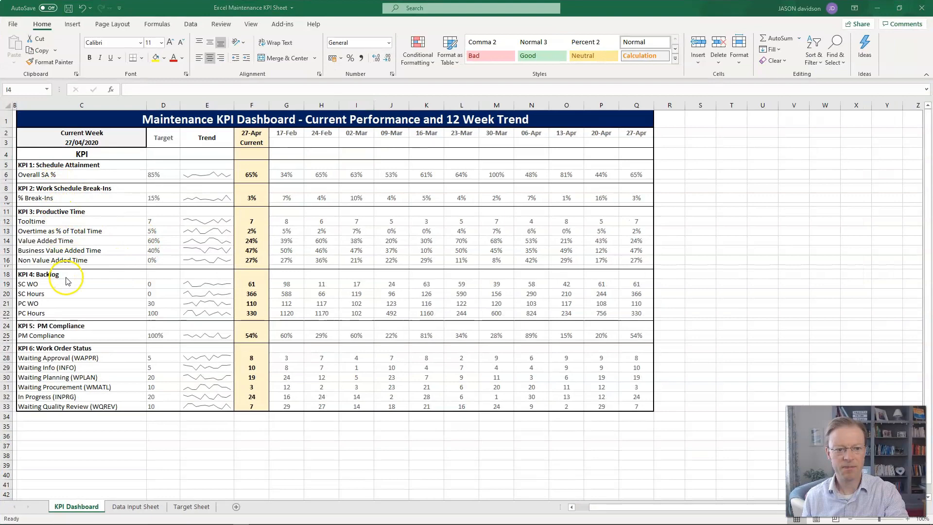
{"action": "key", "text": "super+Tab"}
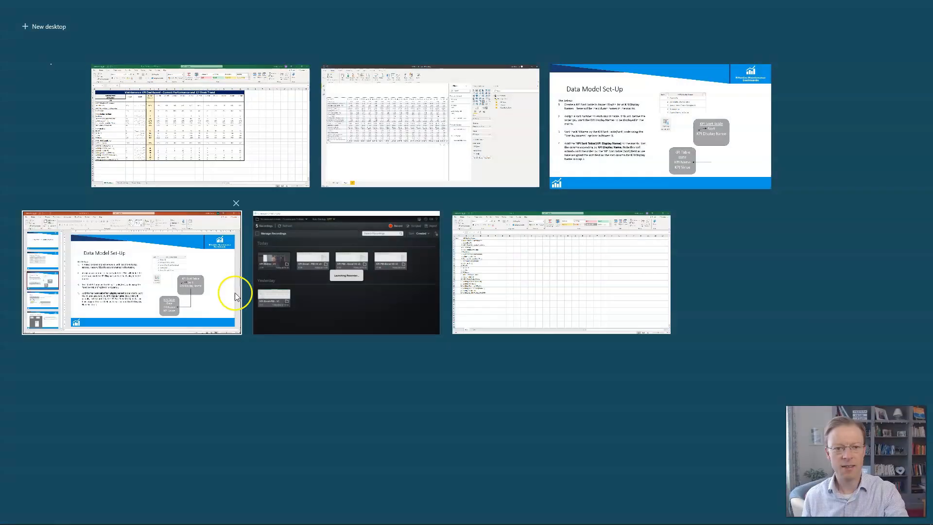
{"action": "left_click", "coordinate": [420, 122]}
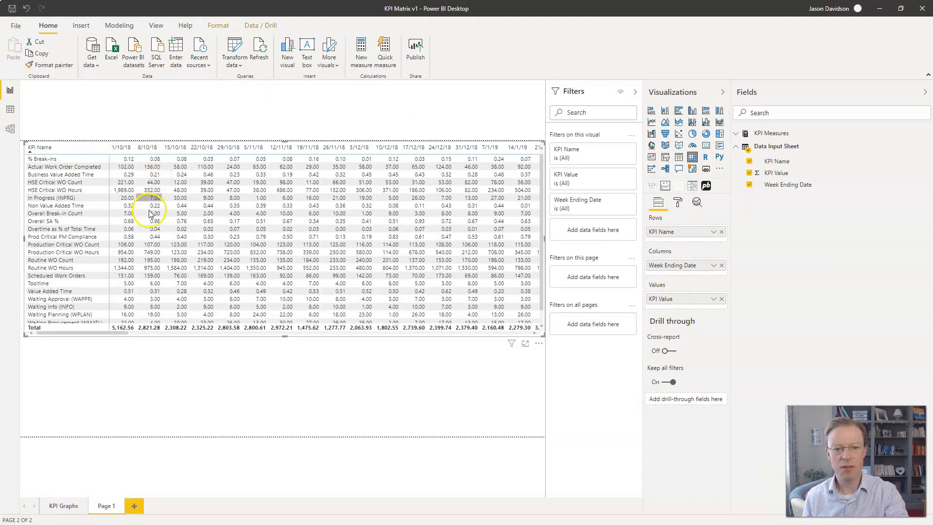
{"action": "left_click", "coordinate": [783, 174]}
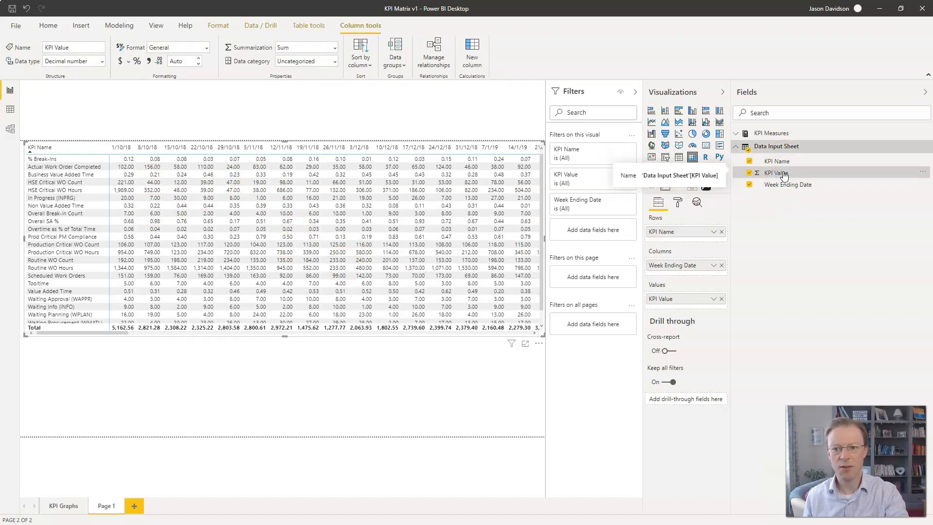
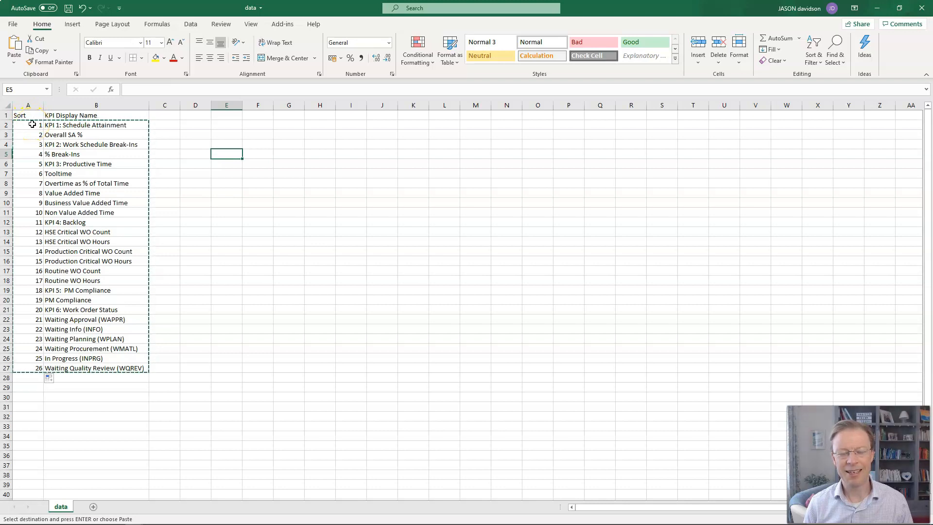
Copy the sort numbers and KPI display names in A2:B27 of the Excel data sheet and switch to Power BI
{"action": "left_click_drag", "start_coordinate": [32, 124], "coordinate": [85, 367]}
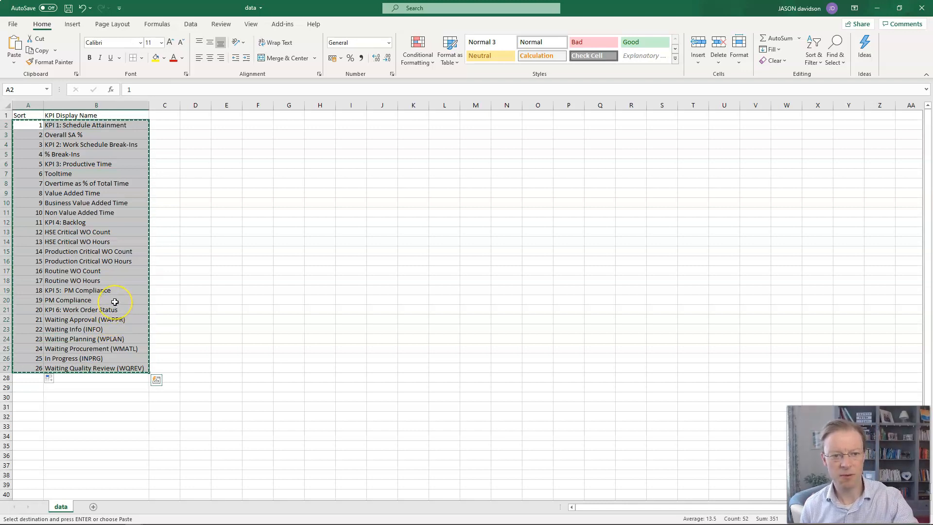
{"action": "key", "text": "alt+Tab"}
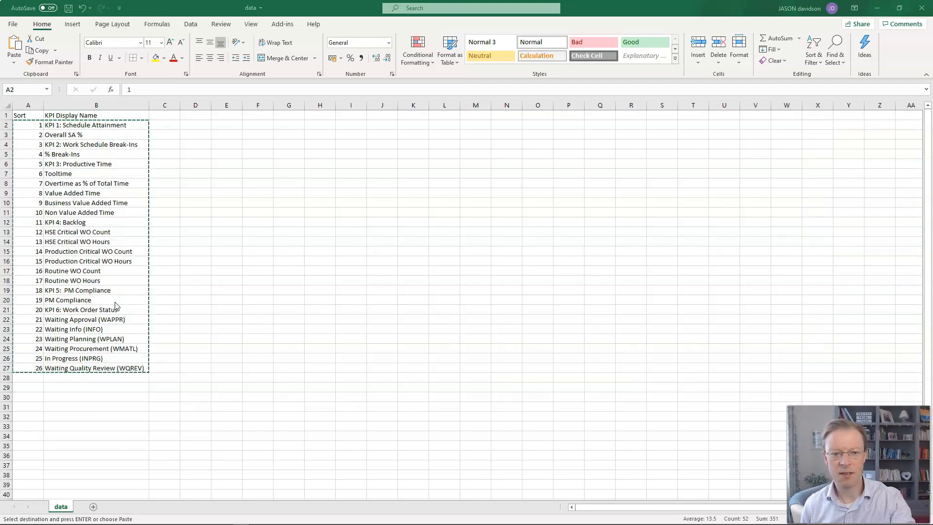
{"action": "key", "text": "super+Tab"}
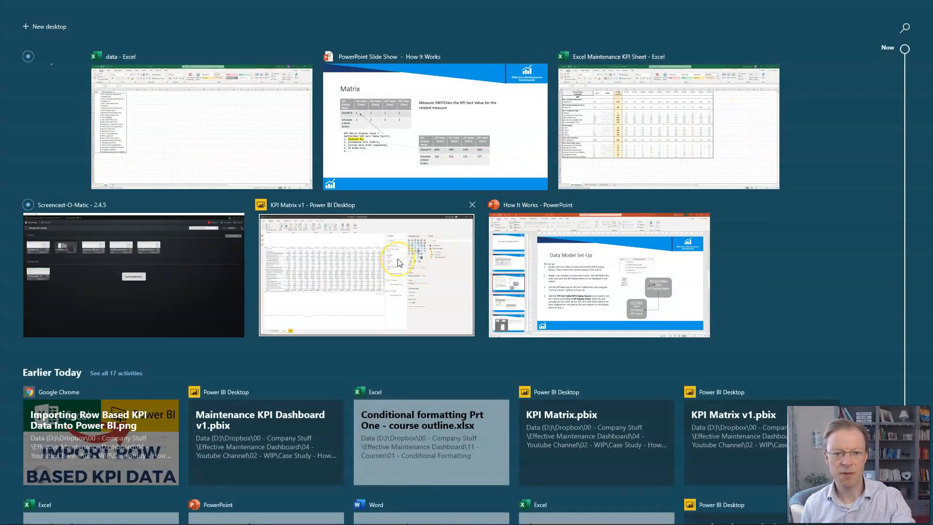
{"action": "left_click", "coordinate": [397, 263]}
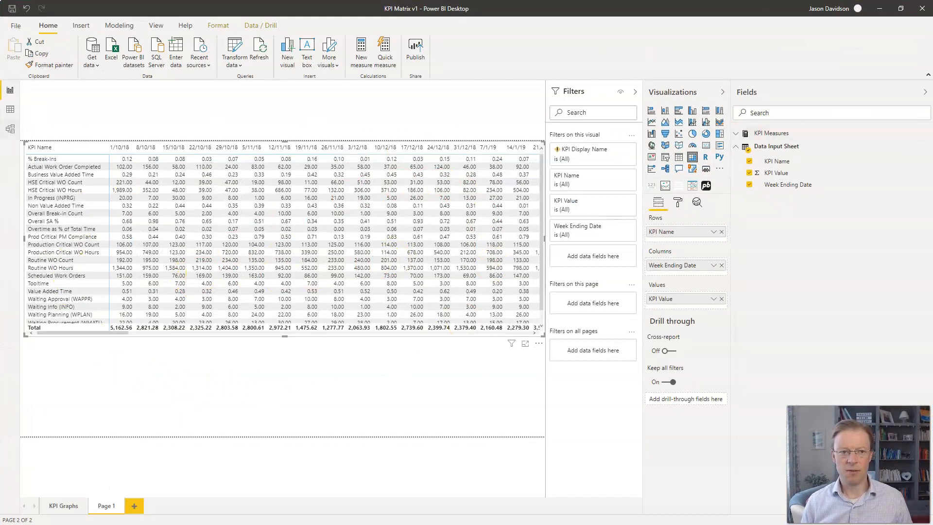
Create a manually entered table with two columns and paste the copied sort numbers and KPI names into it
{"action": "left_click", "coordinate": [177, 47]}
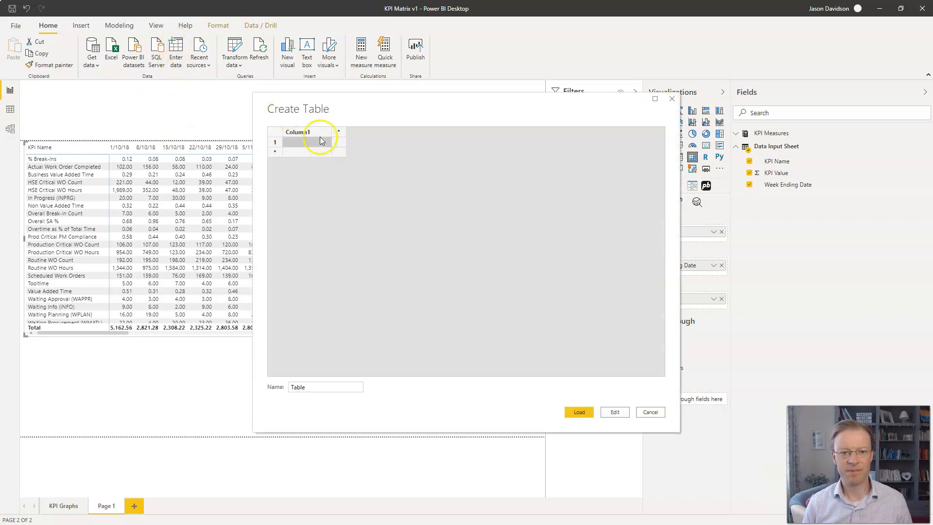
{"action": "left_click", "coordinate": [339, 134]}
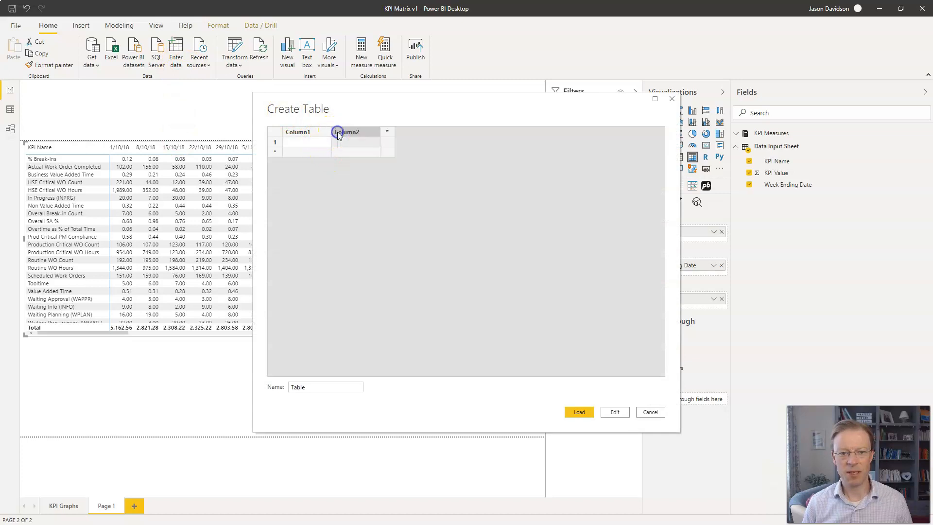
{"action": "left_click", "coordinate": [315, 143]}
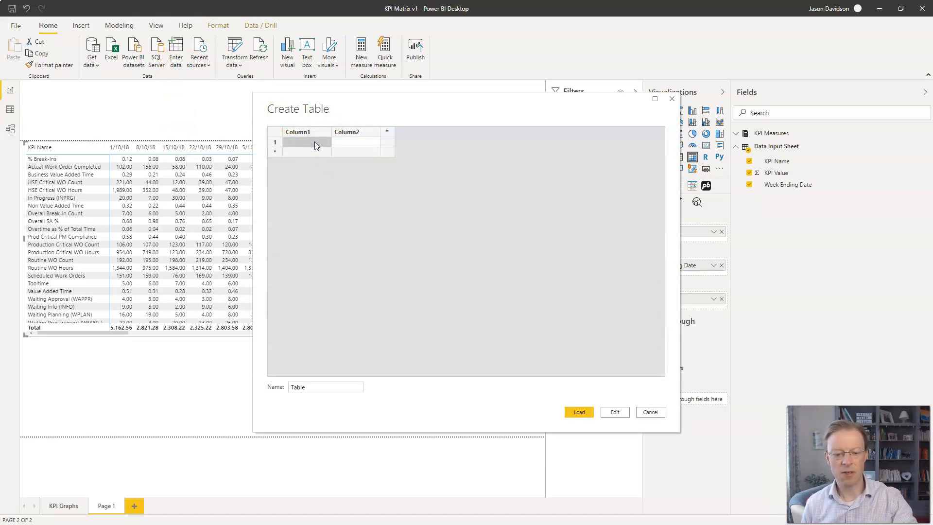
{"action": "key", "text": "ctrl+v"}
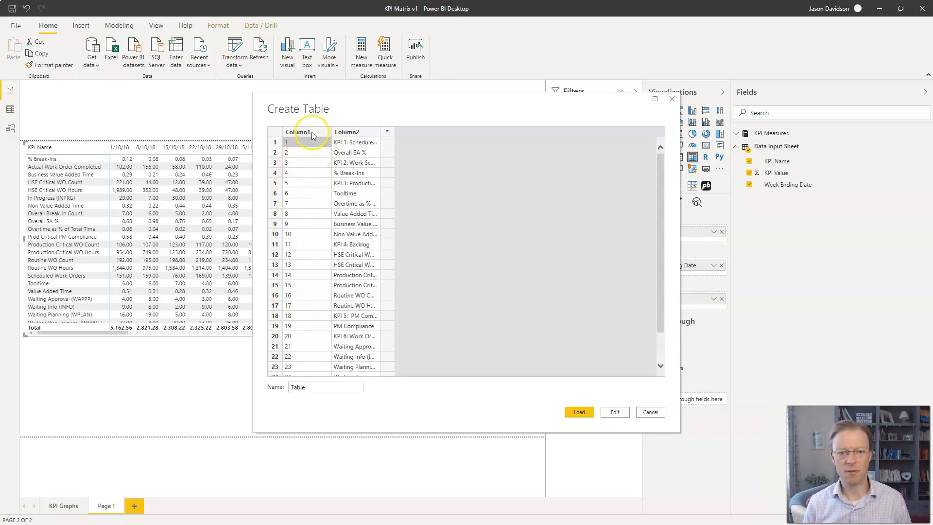
Rename the new table's columns to Sort and KPI Display Name, and widen the second column to fit its entries
{"action": "double_click", "coordinate": [311, 133]}
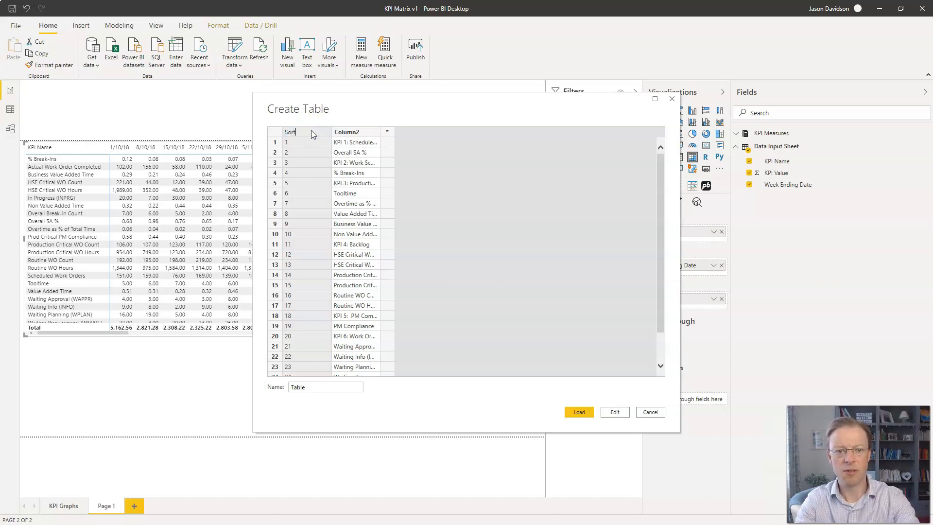
{"action": "left_click", "coordinate": [364, 134]}
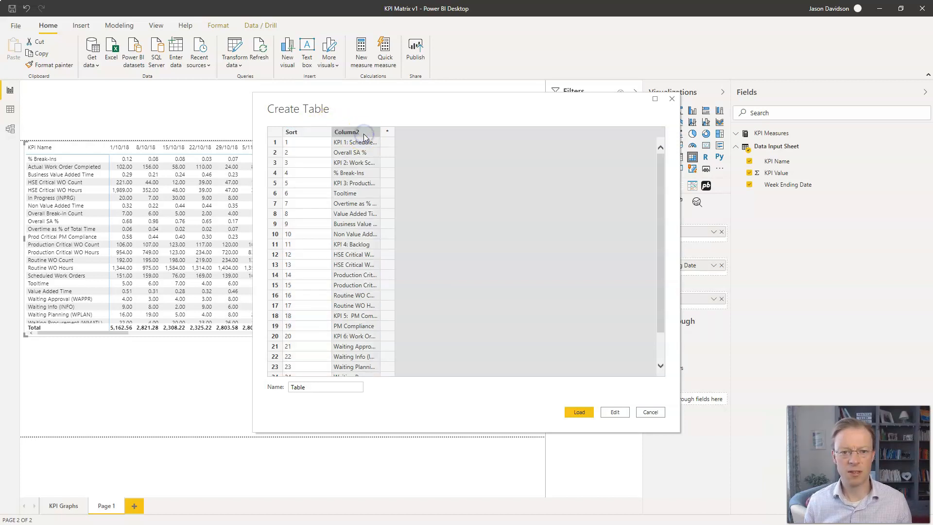
{"action": "double_click", "coordinate": [364, 133]}
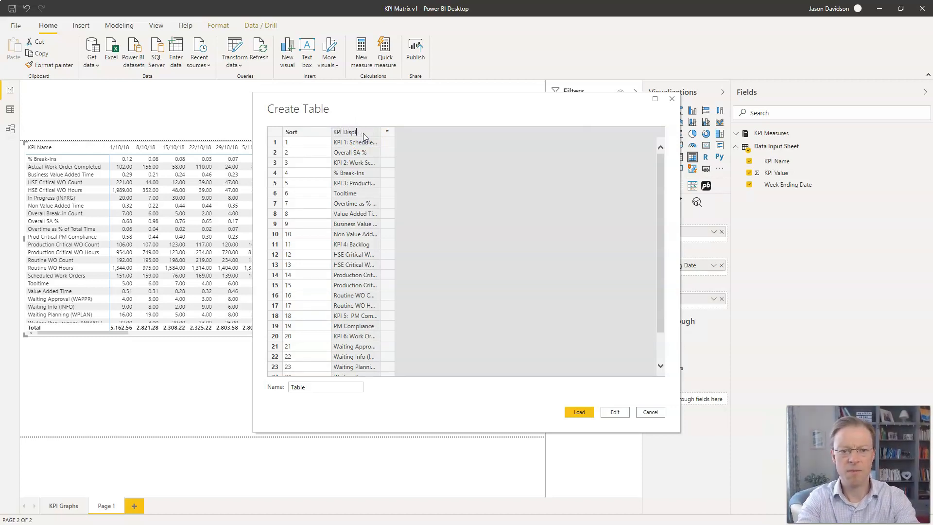
{"action": "key", "text": "Return"}
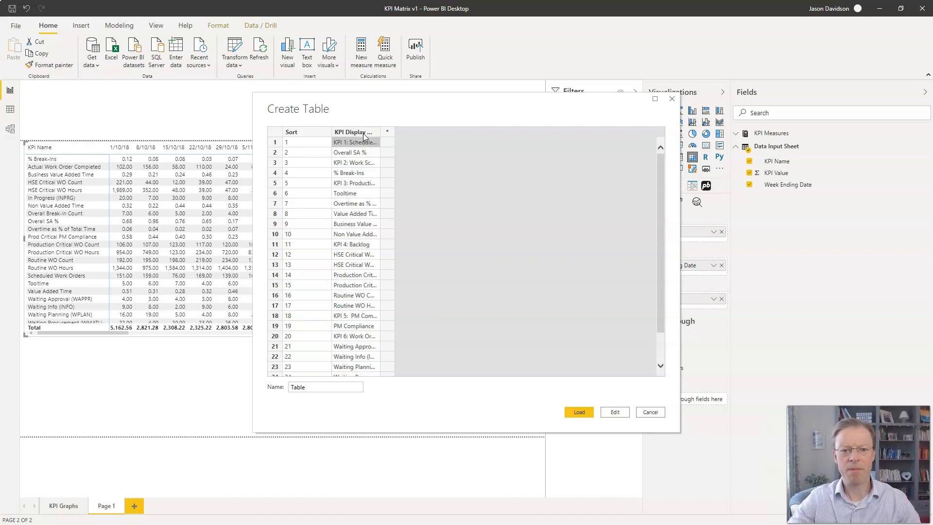
{"action": "left_click_drag", "start_coordinate": [379, 131], "coordinate": [436, 131]}
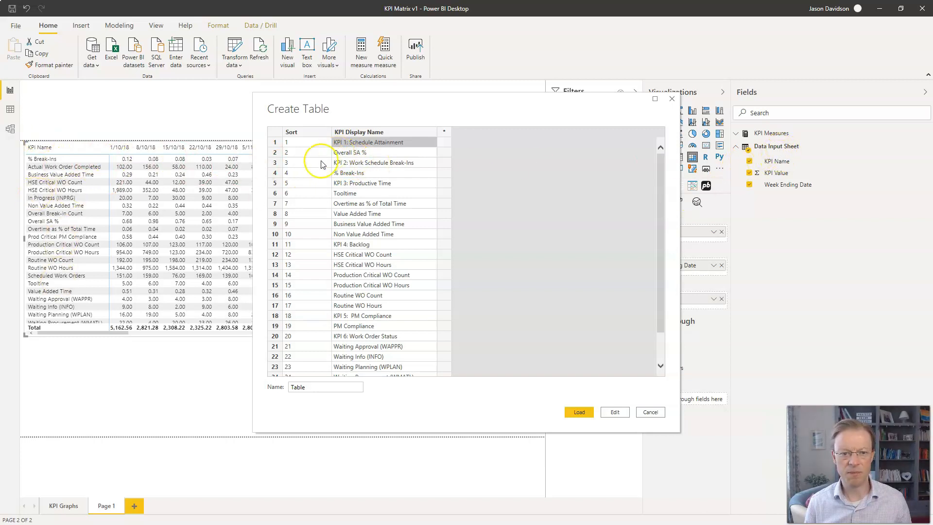
Name the table KPI Sort, open it in Power Query Editor and load it into the model
{"action": "double_click", "coordinate": [303, 386]}
{"action": "type", "text": "T"}
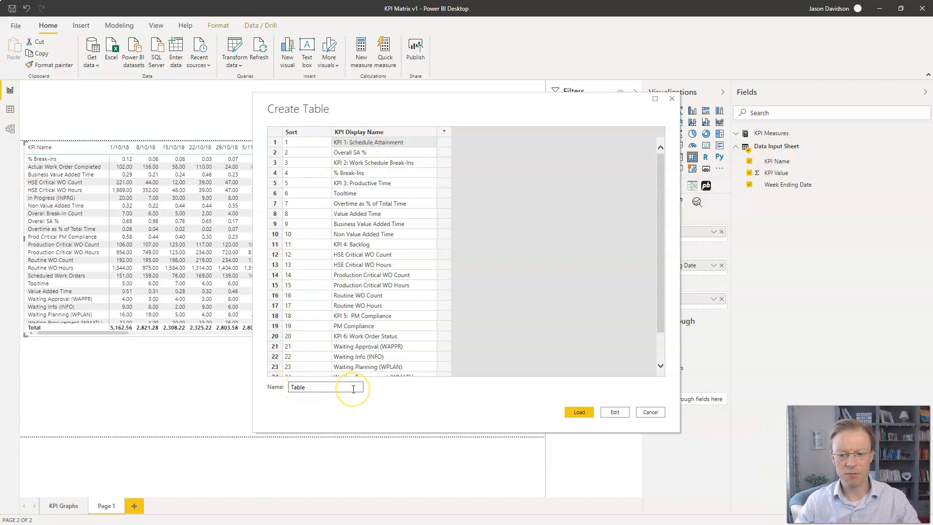
{"action": "type", "text": "KP"}
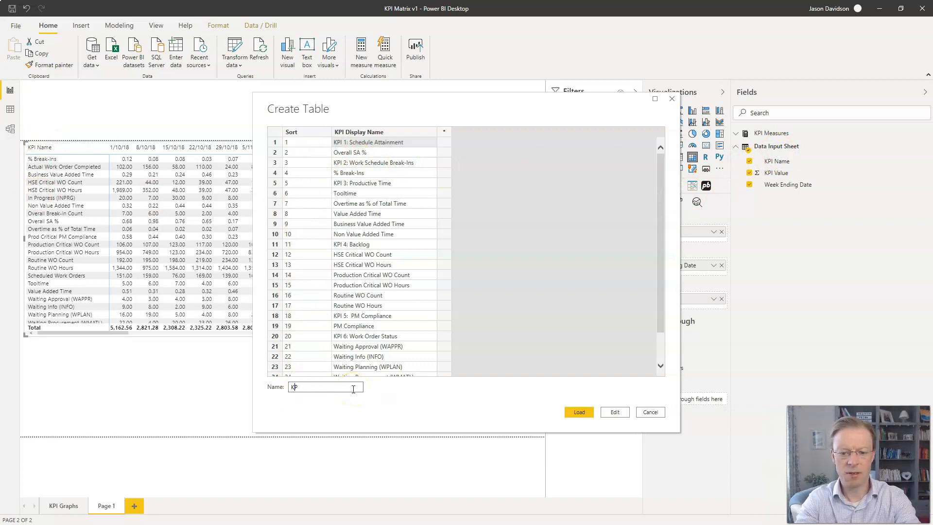
{"action": "type", "text": "I Sort"}
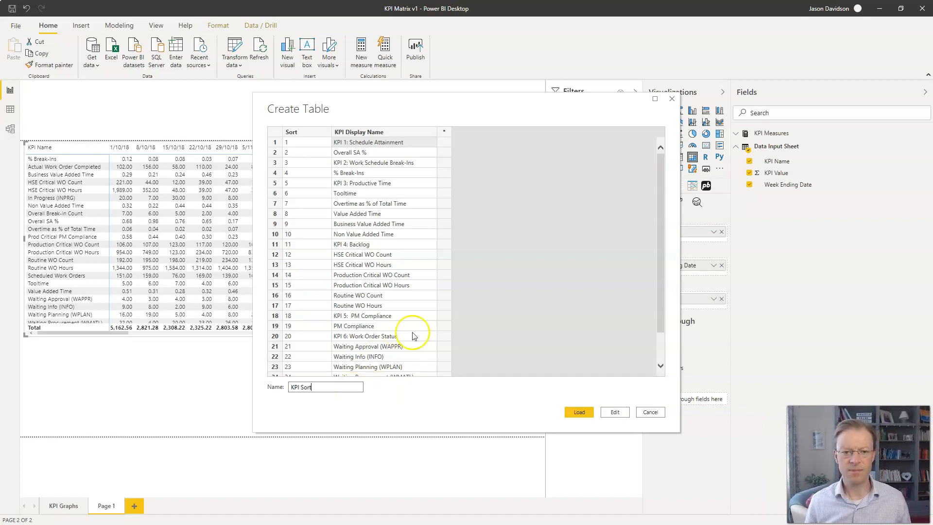
{"action": "left_click", "coordinate": [614, 413]}
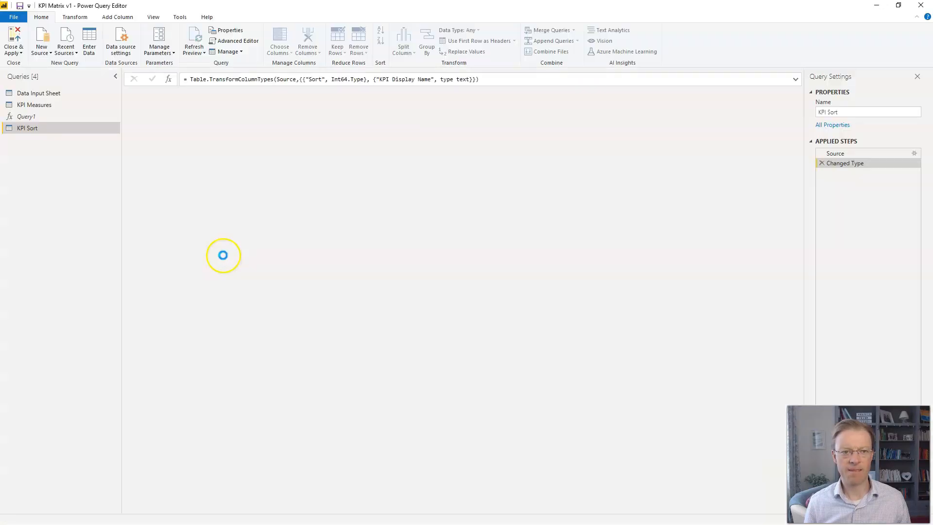
{"action": "left_click", "coordinate": [179, 97]}
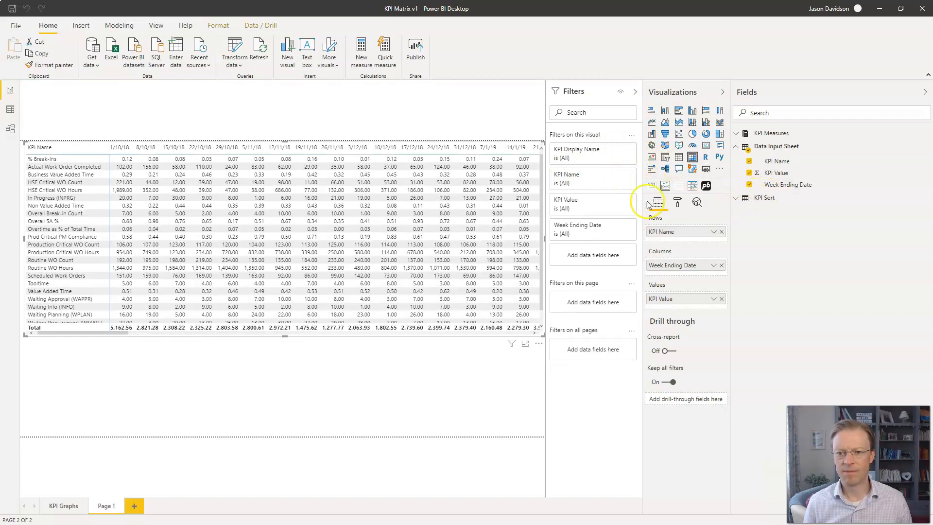
Rearrange the tables in the model and relate KPI Display Name in KPI Sort to KPI Name in Data Input Sheet
{"action": "left_click", "coordinate": [10, 129]}
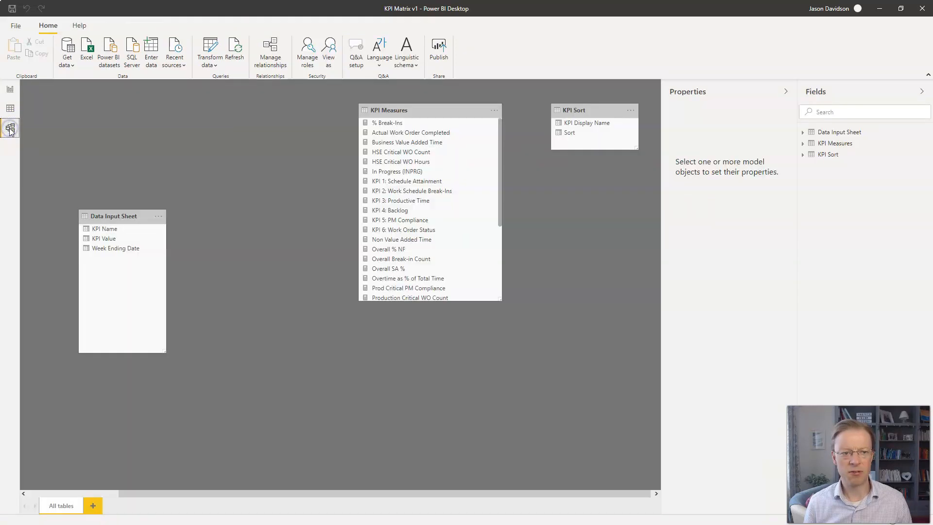
{"action": "left_click_drag", "start_coordinate": [427, 111], "coordinate": [577, 182]}
{"action": "left_click_drag", "start_coordinate": [588, 113], "coordinate": [103, 231]}
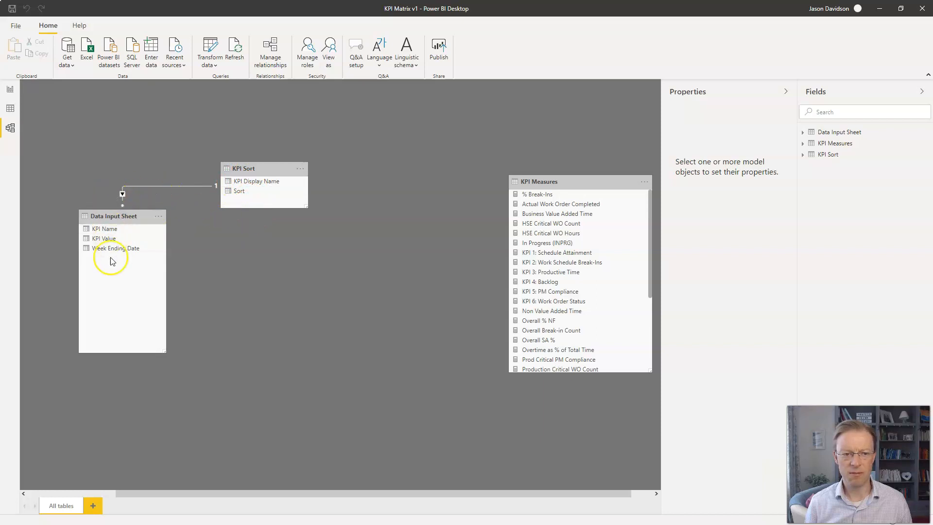
Replace KPI Name in the matrix rows with KPI Display Name from the KPI Sort table
{"action": "left_click", "coordinate": [6, 89]}
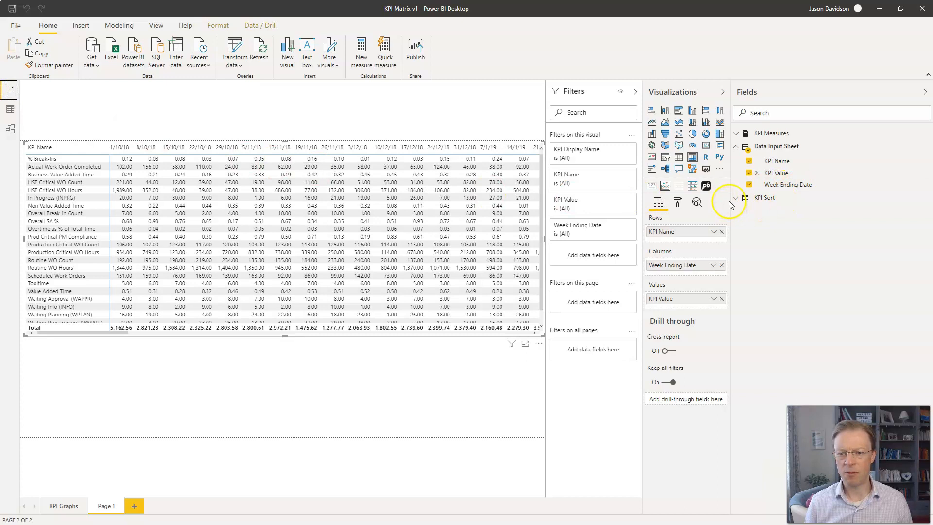
{"action": "left_click", "coordinate": [734, 198]}
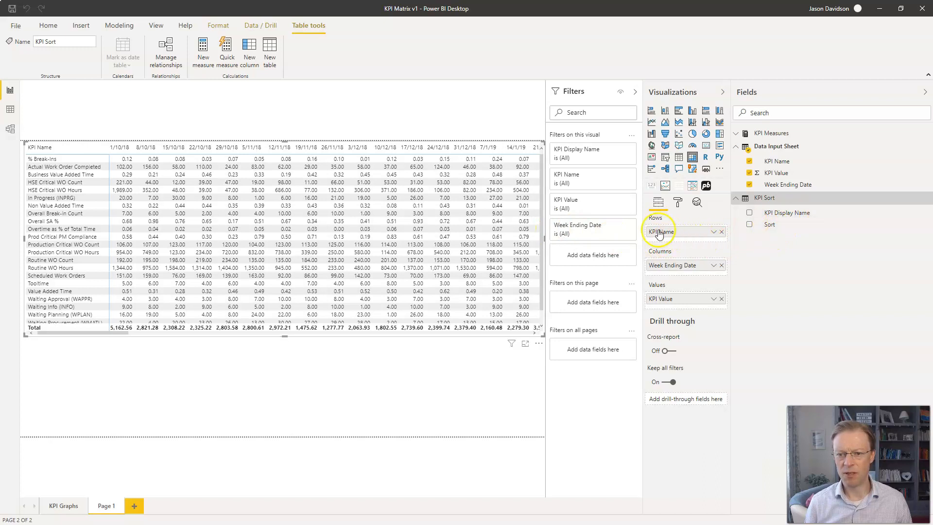
{"action": "left_click_drag", "start_coordinate": [788, 214], "coordinate": [684, 240]}
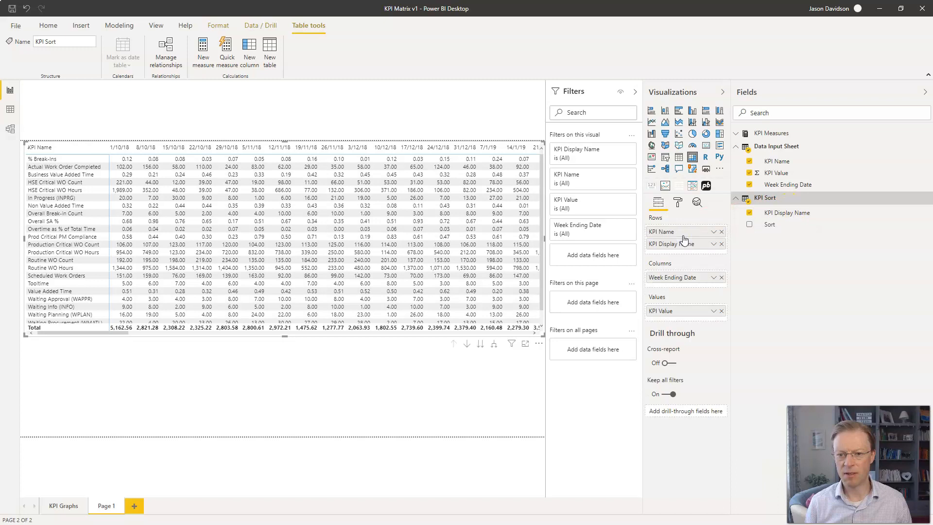
{"action": "left_click", "coordinate": [721, 232]}
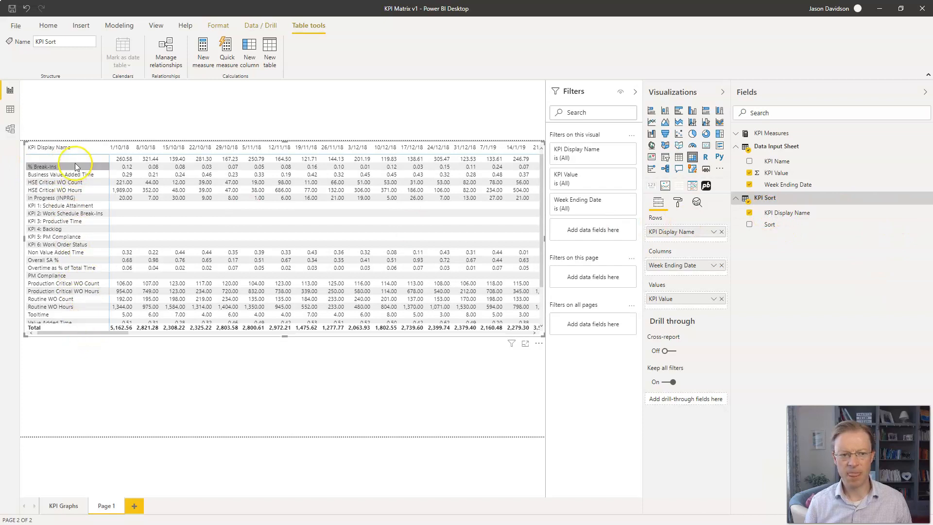
Sort the KPI Display Name column by the Sort column
{"action": "left_click", "coordinate": [778, 214]}
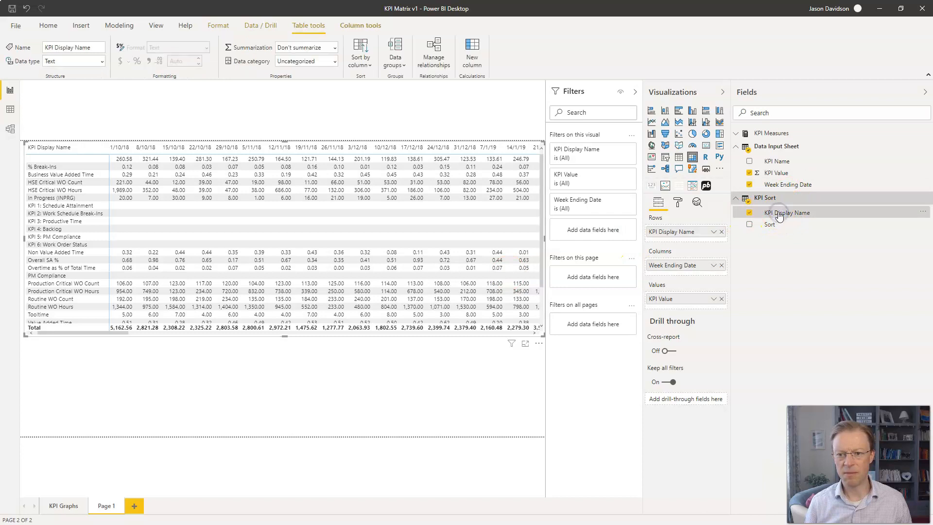
{"action": "left_click", "coordinate": [368, 68]}
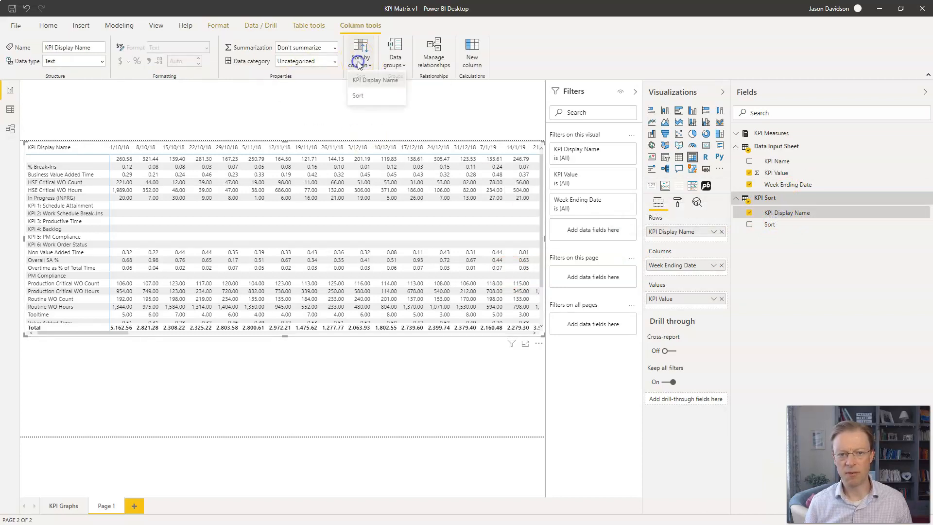
{"action": "left_click", "coordinate": [359, 97]}
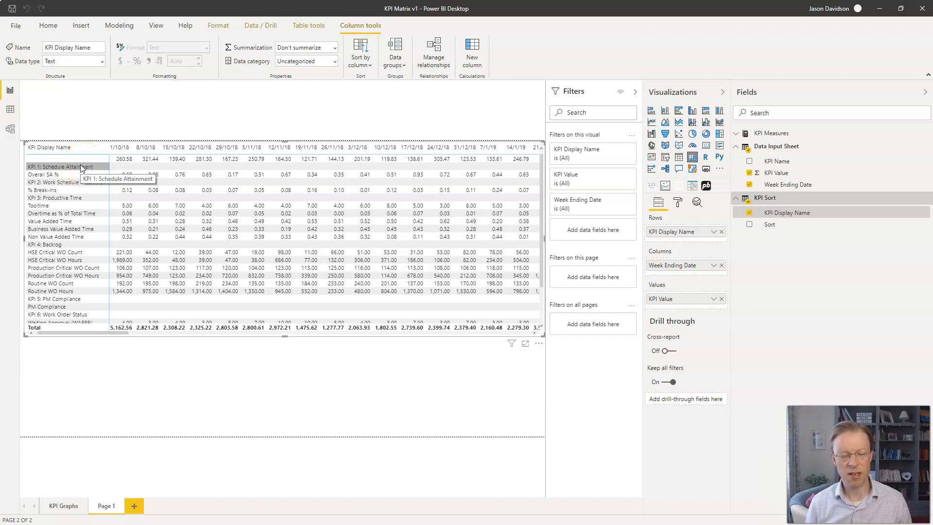
Examine the order of the matrix rows, including the KPI heading rows and the KPIs beneath them
{"action": "left_click", "coordinate": [85, 167]}
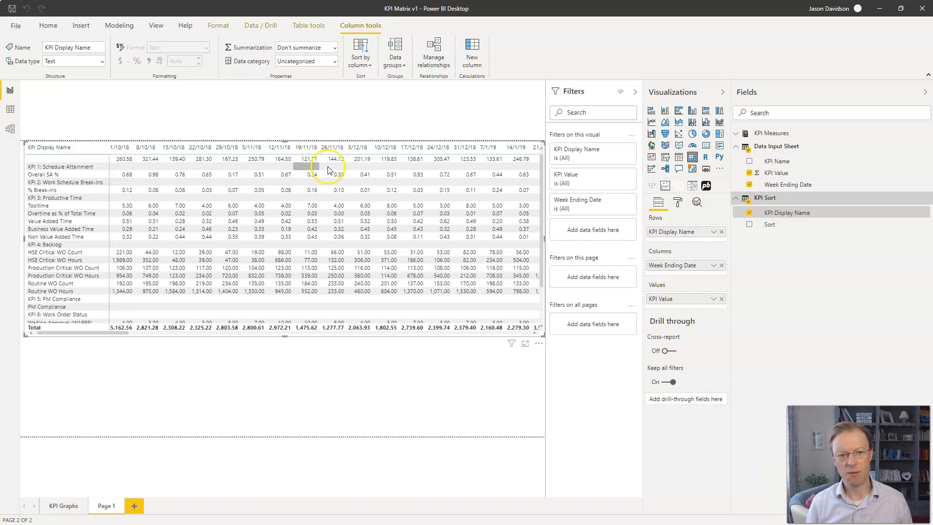
{"action": "left_click_drag", "start_coordinate": [58, 175], "coordinate": [79, 196]}
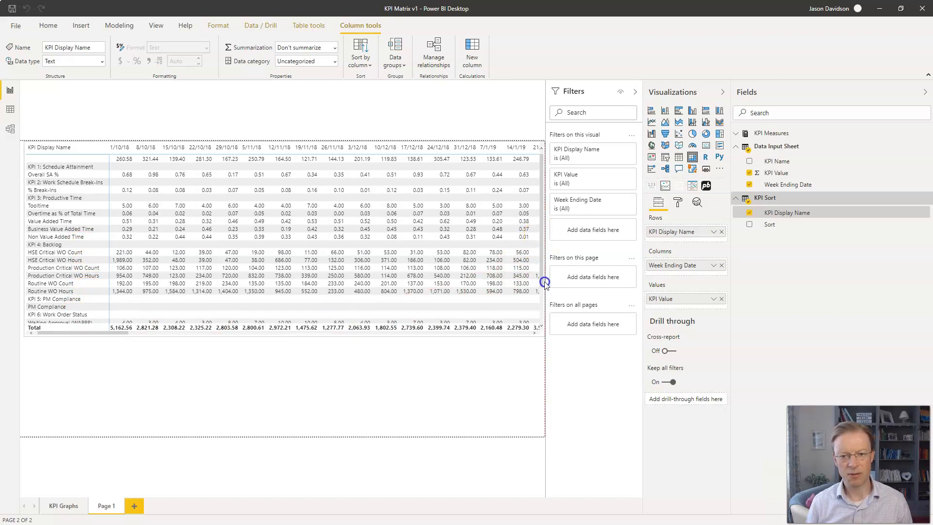
{"action": "scroll", "coordinate": [539, 292], "scroll_direction": "down", "scroll_amount": 3}
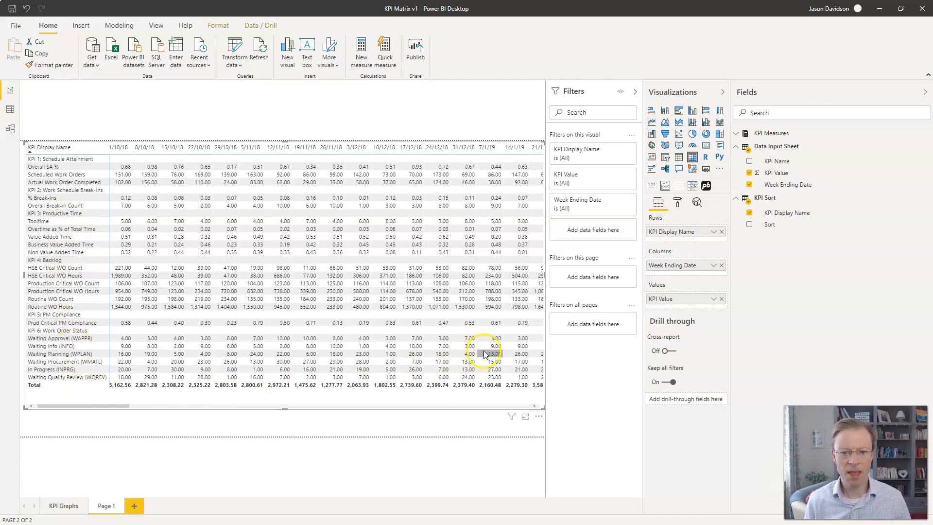
View the matrix's formatting options and examine how the Scheduled Work Orders values are displayed
{"action": "left_click", "coordinate": [678, 202]}
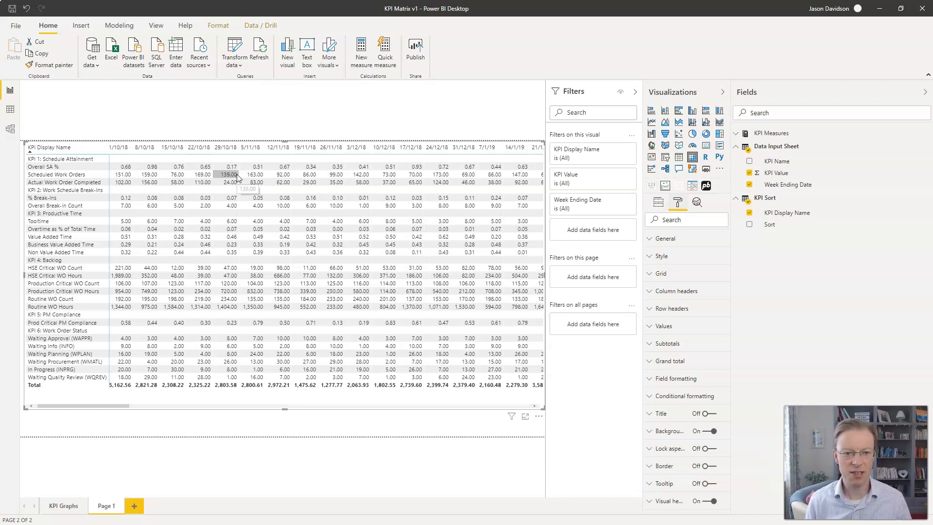
{"action": "left_click", "coordinate": [203, 174]}
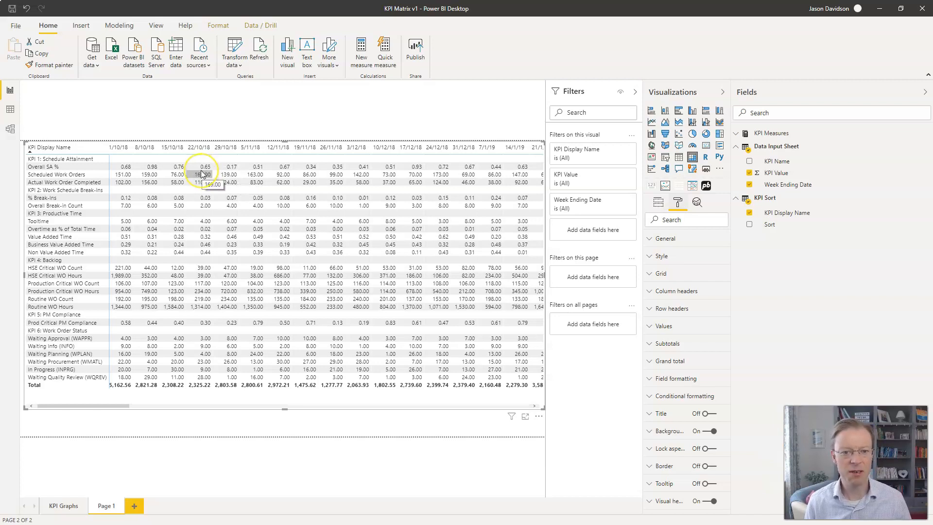
{"action": "left_click", "coordinate": [612, 454]}
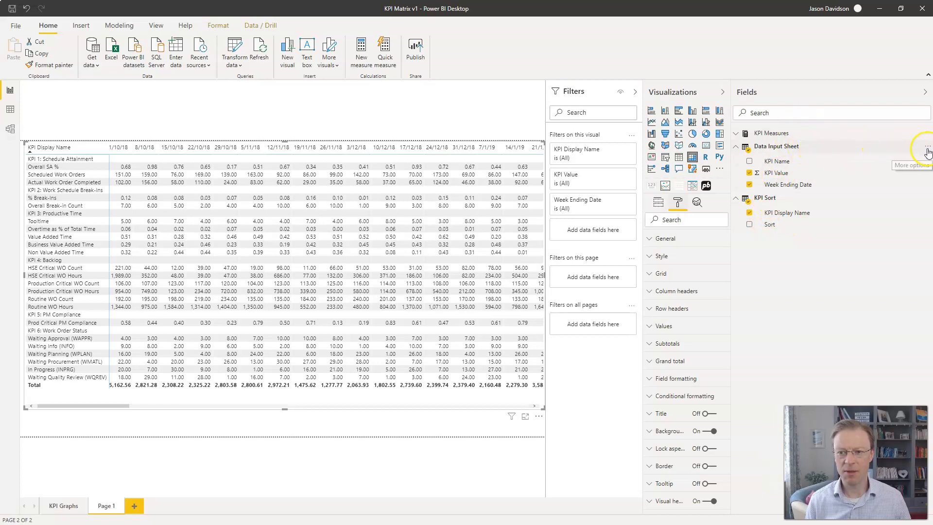
{"action": "left_click", "coordinate": [928, 152]}
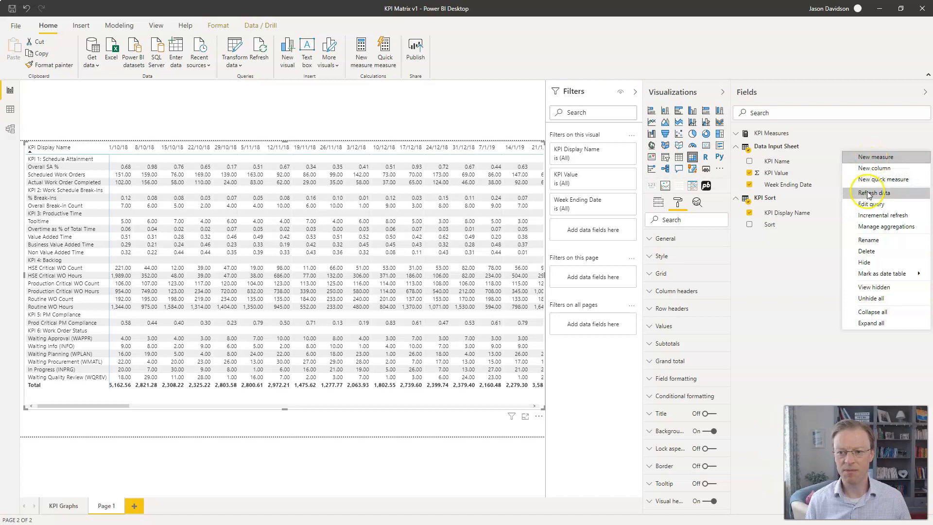
{"action": "left_click", "coordinate": [871, 158]}
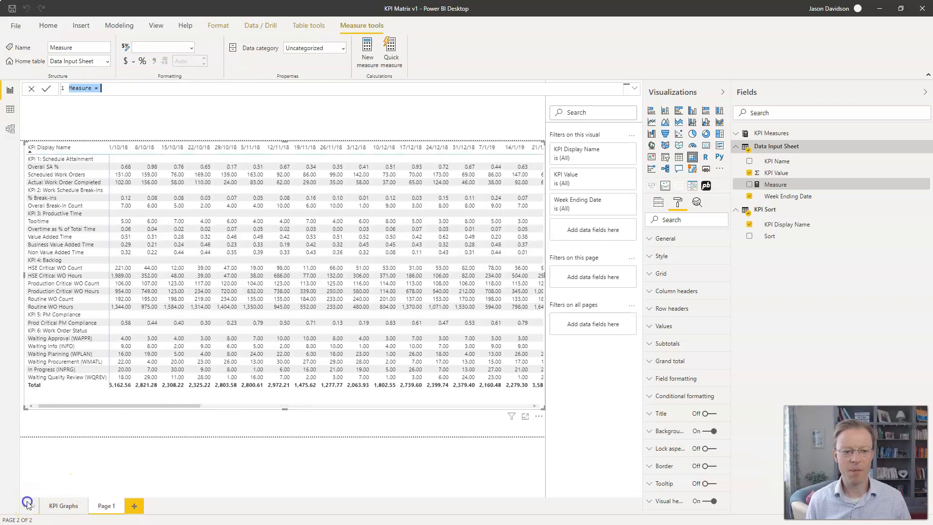
{"action": "left_click", "coordinate": [82, 88]}
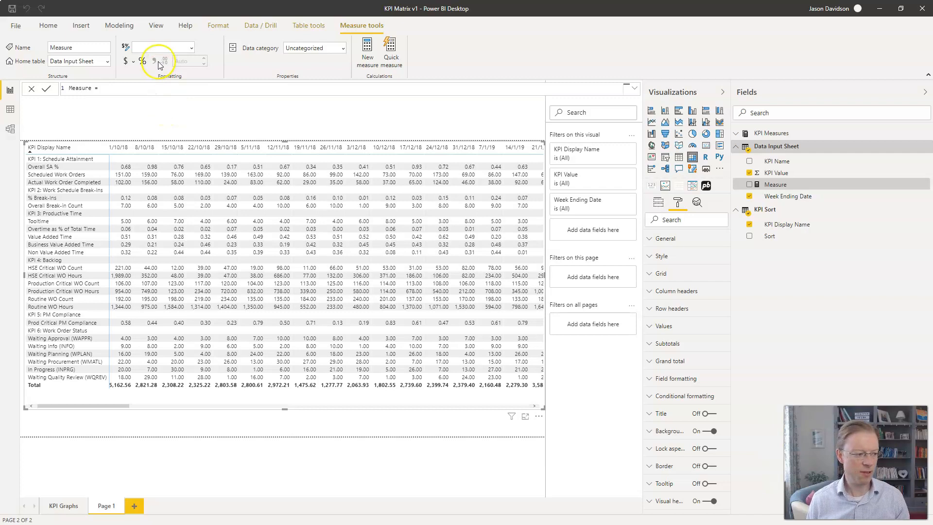
{"action": "left_click_drag", "start_coordinate": [104, 87], "coordinate": [4, 97]}
{"action": "left_click", "coordinate": [339, 119]}
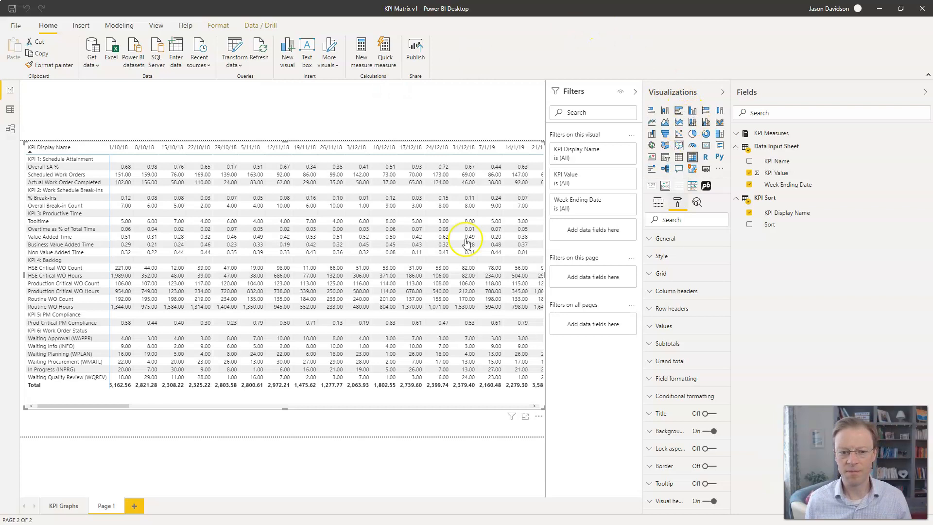
{"action": "left_click", "coordinate": [20, 506]}
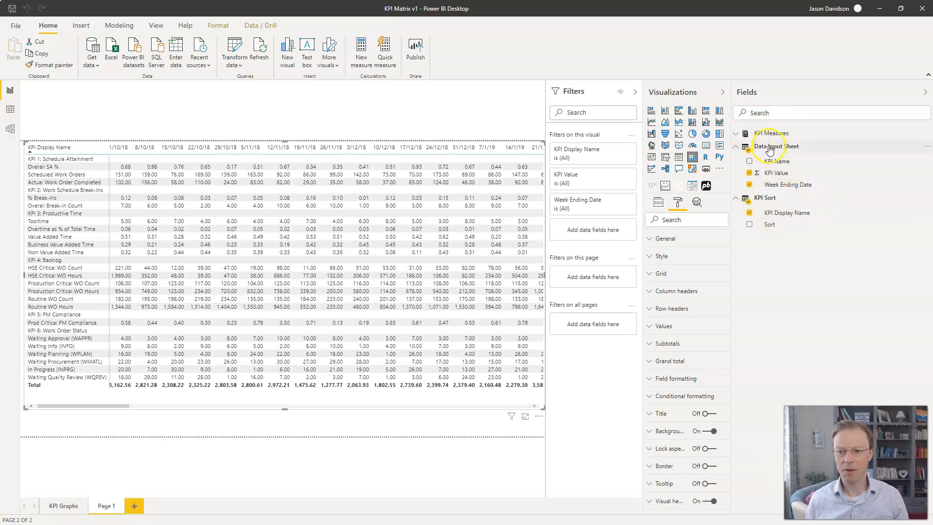
Create a new measure named KPI Display Value in the Data Input Sheet table and start its formula on a second line
{"action": "left_click", "coordinate": [770, 162]}
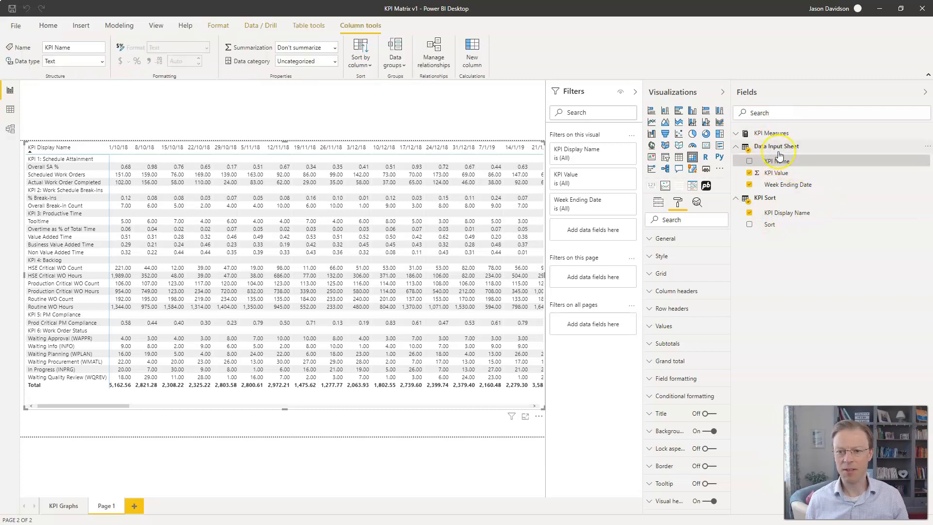
{"action": "left_click", "coordinate": [925, 146]}
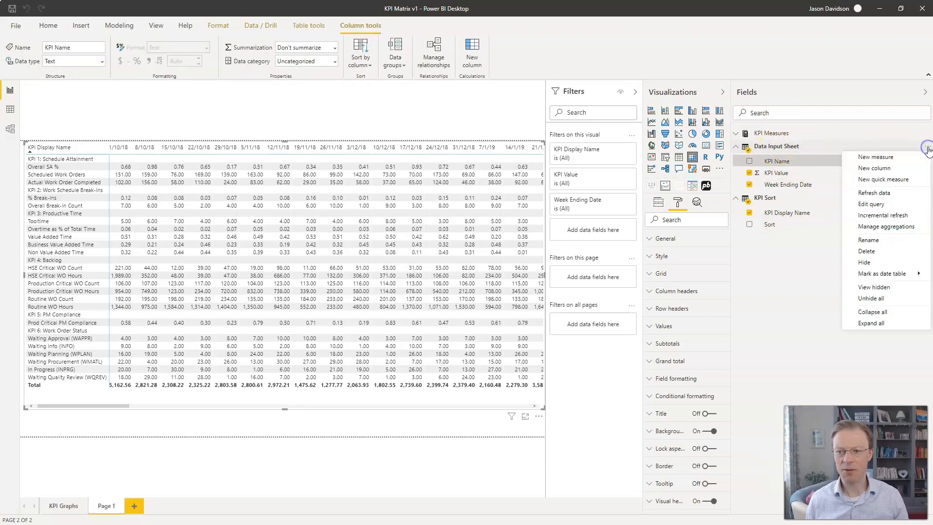
{"action": "left_click", "coordinate": [892, 159]}
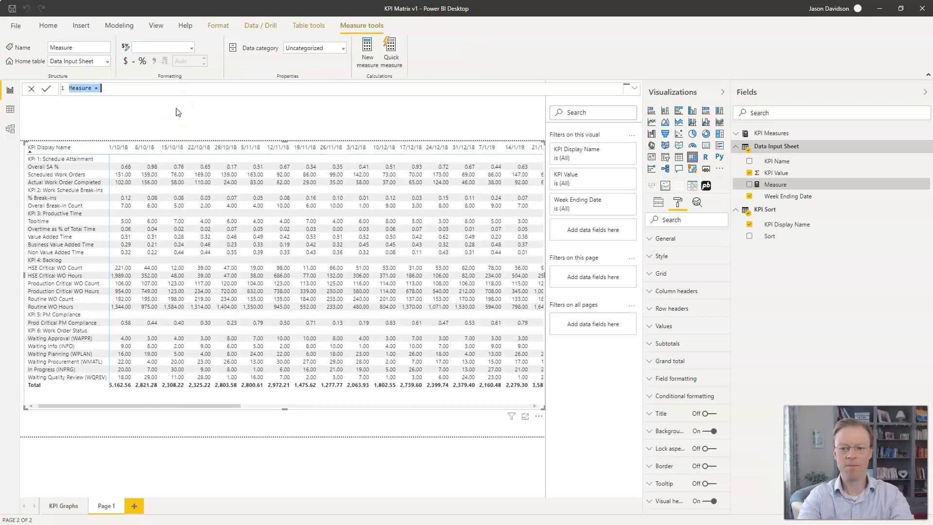
{"action": "type", "text": "KPI Display Val"}
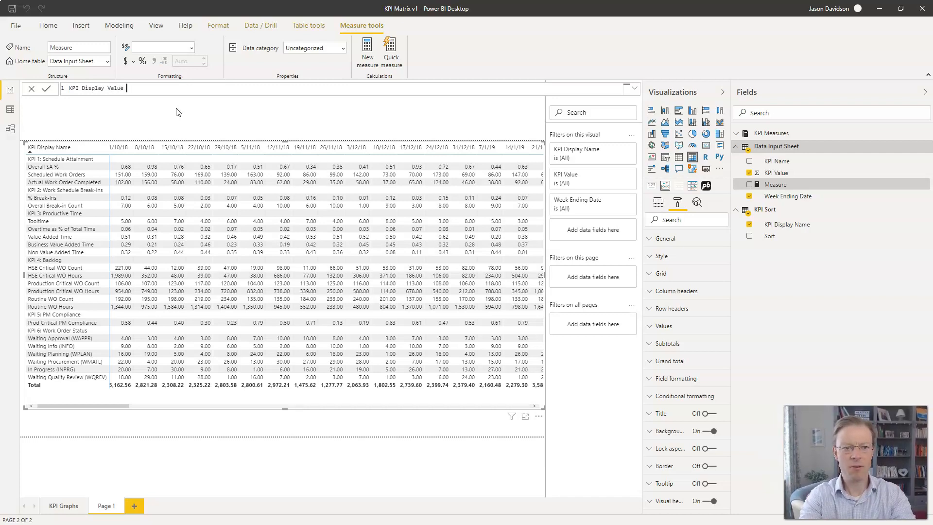
{"action": "key", "text": "shift+Return"}
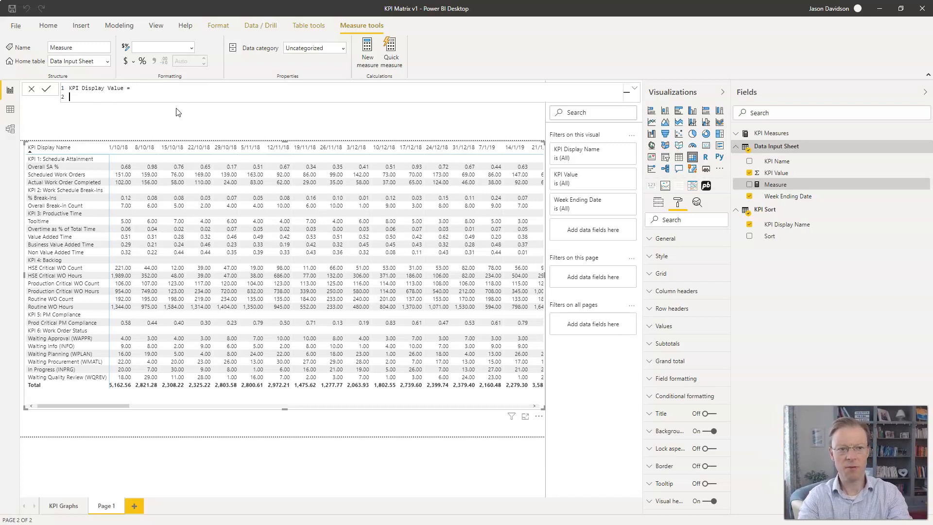
Begin the KPI Display Value formula with the SWITCH function
{"action": "type", "text": "SWITH"}
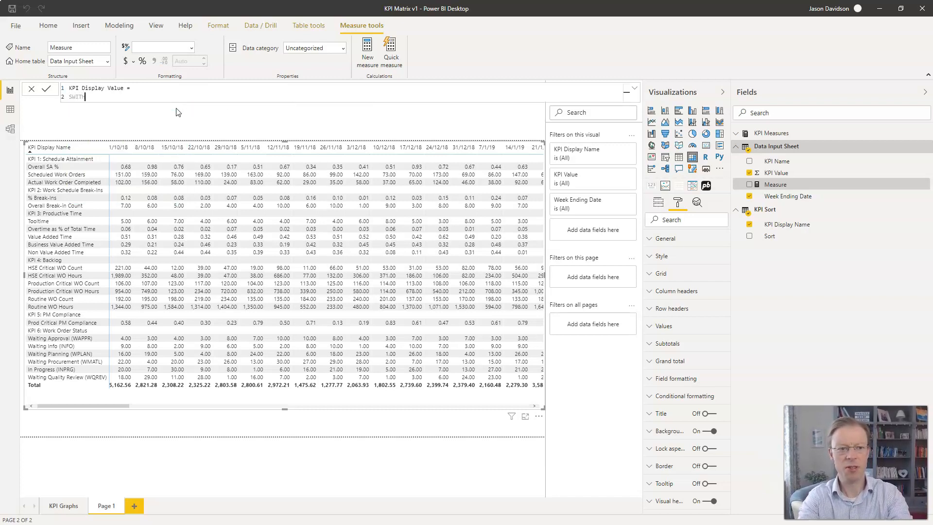
{"action": "key", "text": "BackSpace"}
{"action": "key", "text": "BackSpace"}
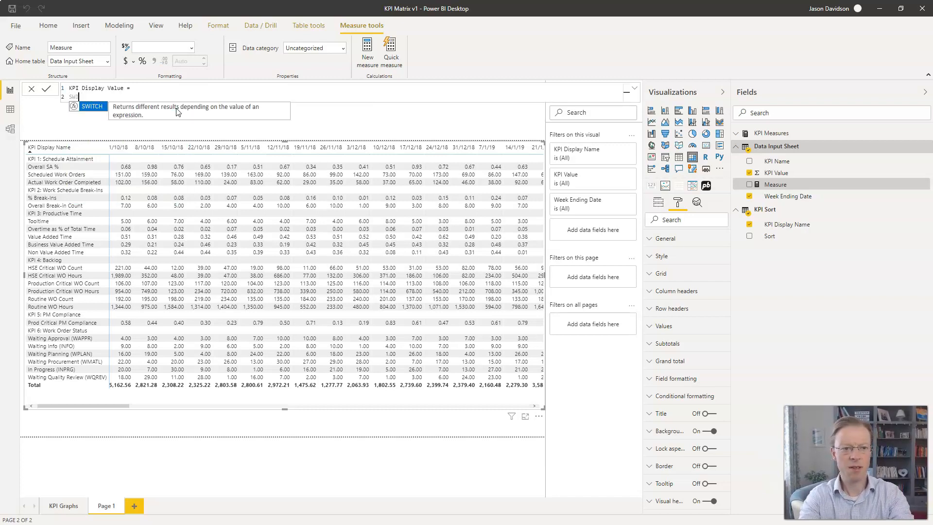
{"action": "type", "text": "TCH"}
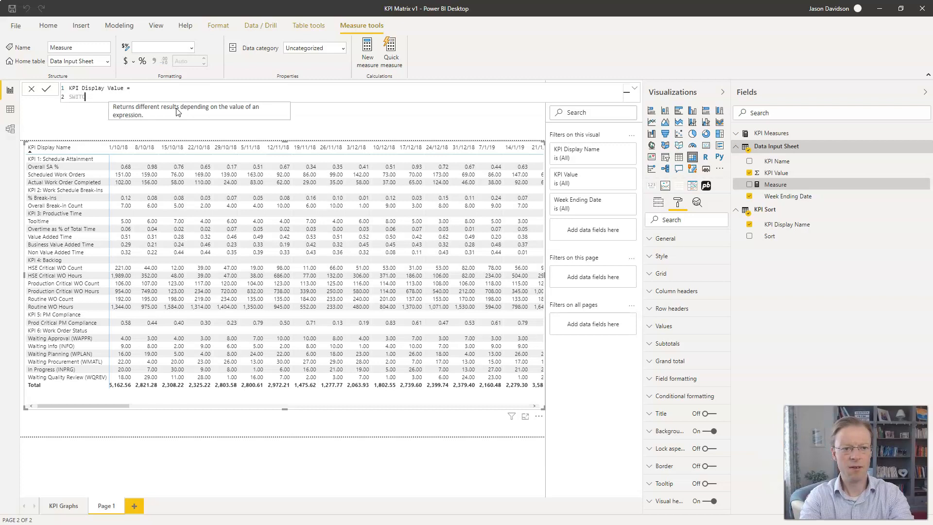
{"action": "type", "text": "("}
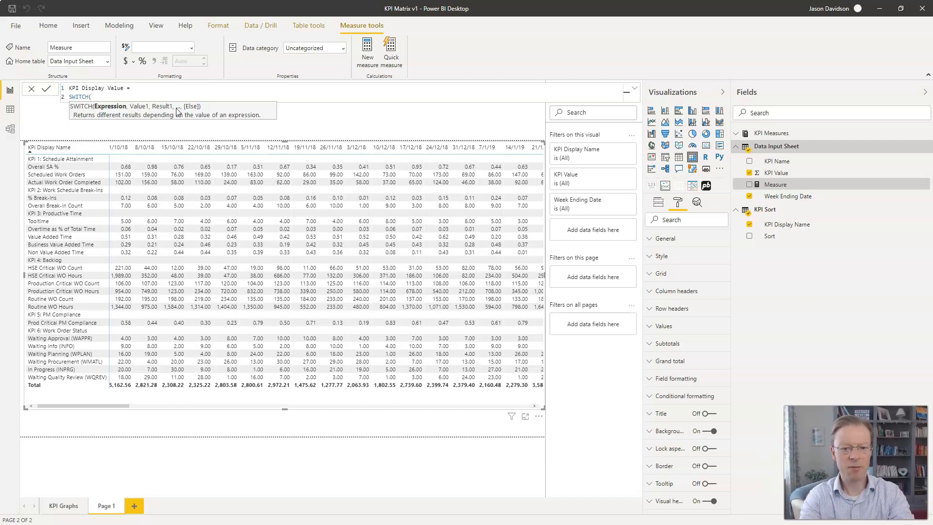
Enter MAX('KPI Sort'[Sort]) as the SWITCH expression, followed by a comma and a new line for the value-result pairs
{"action": "type", "text": "sort"}
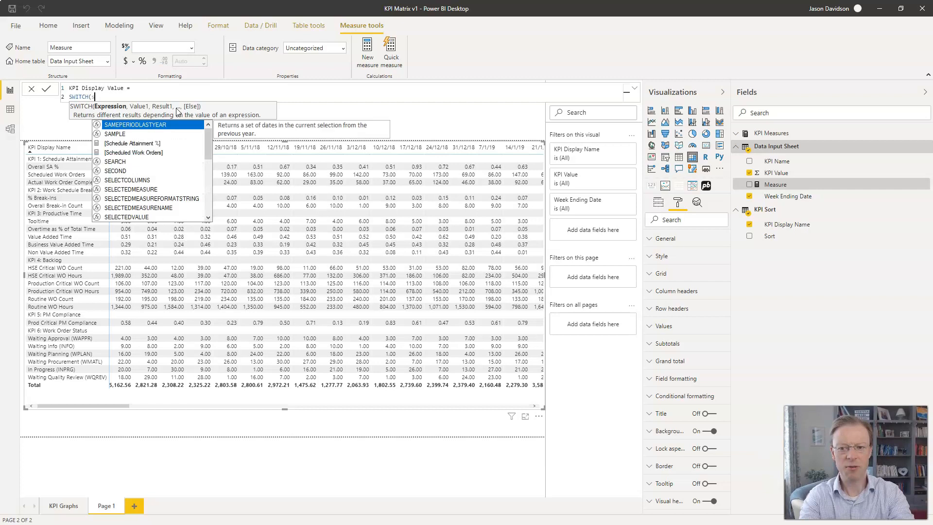
{"action": "key", "text": "BackSpace"}
{"action": "key", "text": "BackSpace"}
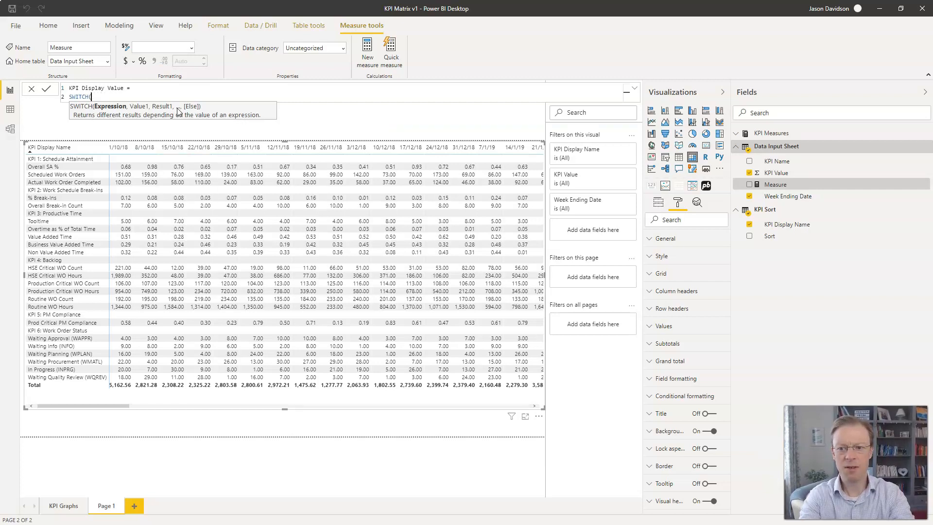
{"action": "type", "text": "MAX("}
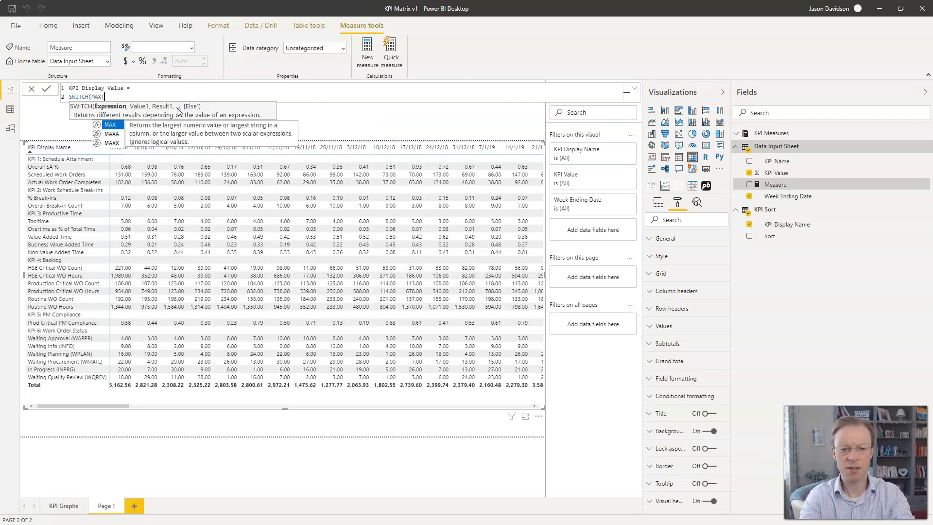
{"action": "type", "text": "KPI"}
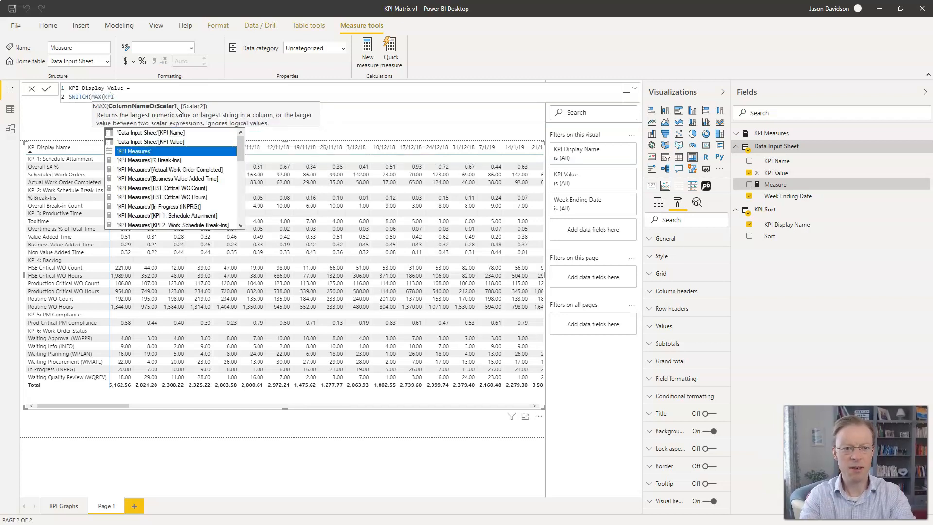
{"action": "key", "text": "Up"}
{"action": "key", "text": "Down"}
{"action": "key", "text": "Up"}
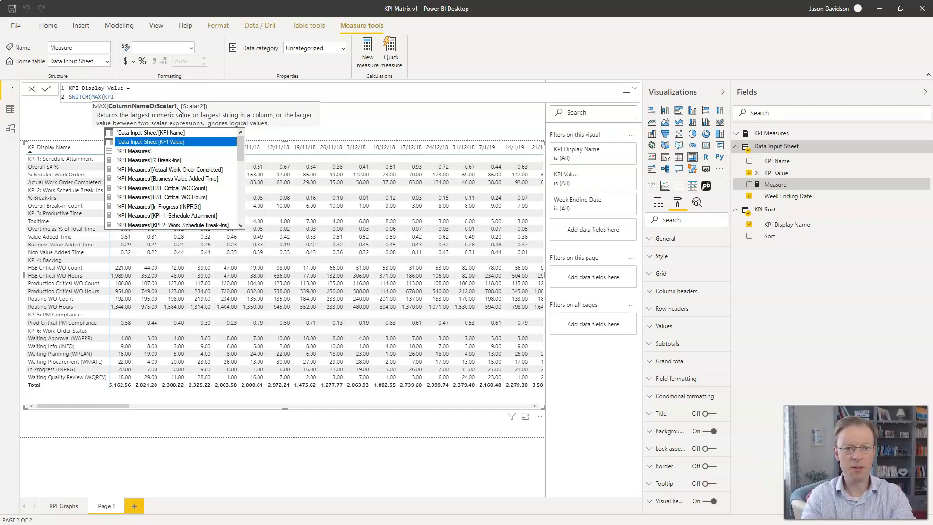
{"action": "key", "text": "BackSpace"}
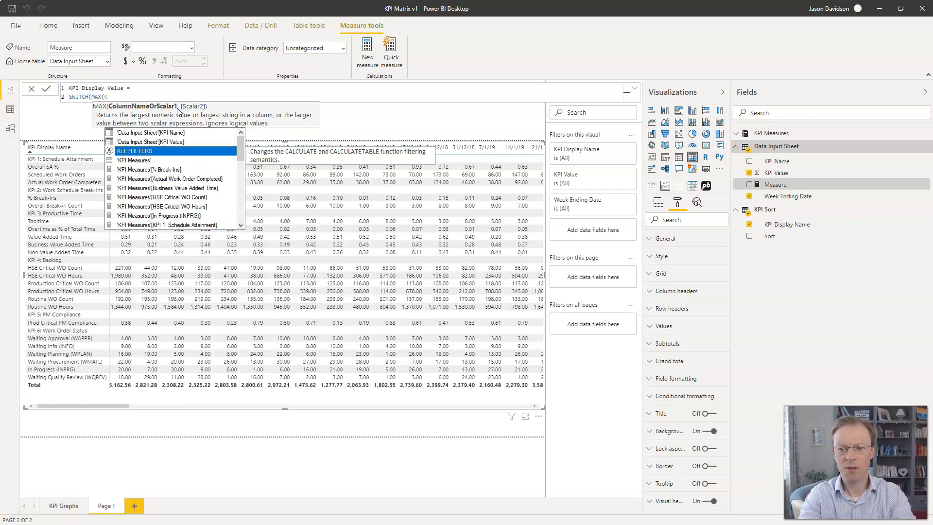
{"action": "key", "text": "BackSpace"}
{"action": "type", "text": "so"}
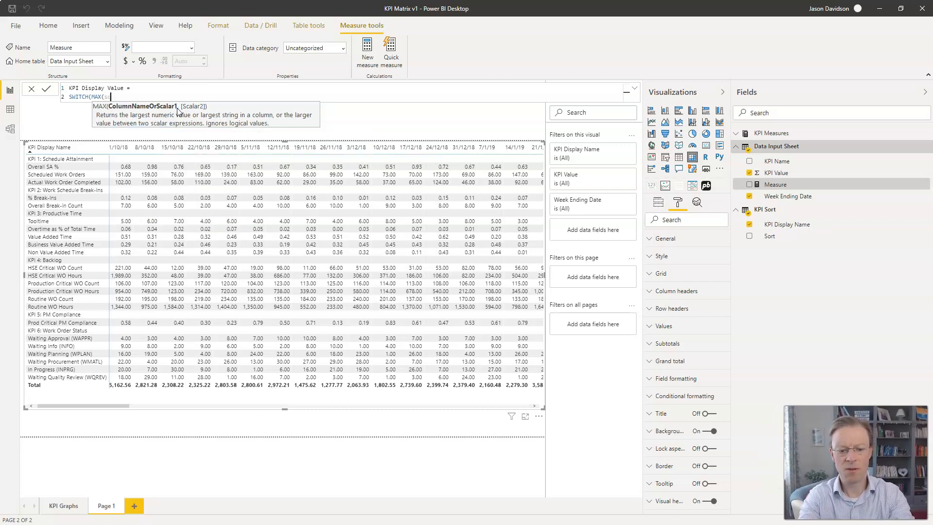
{"action": "type", "text": "rt"}
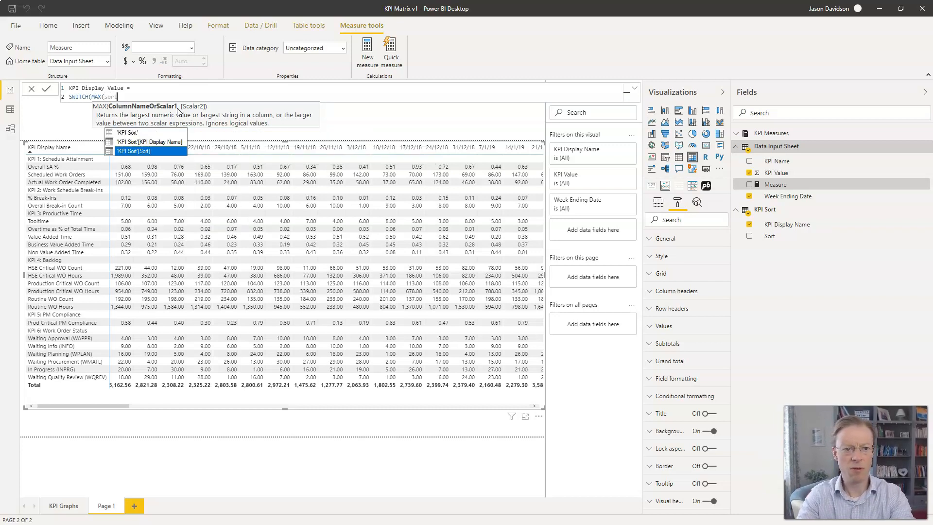
{"action": "key", "text": "Tab"}
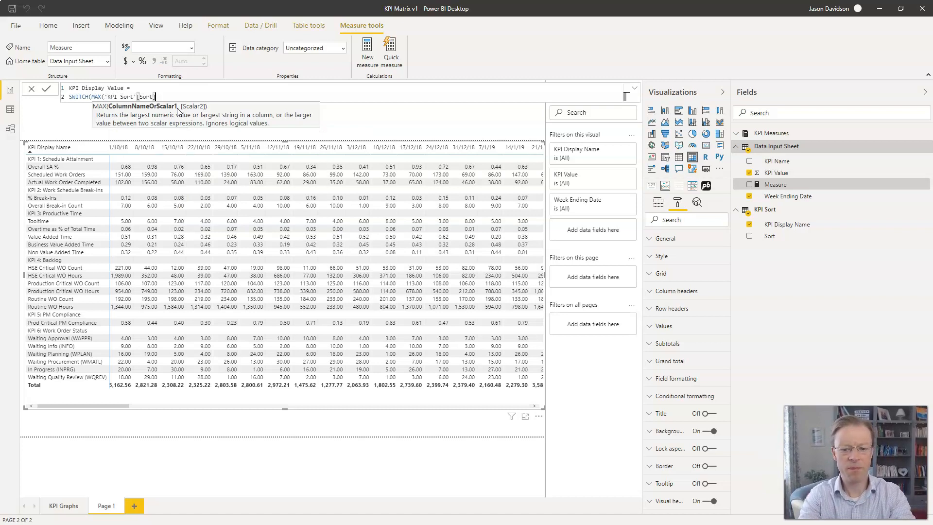
{"action": "type", "text": "),"}
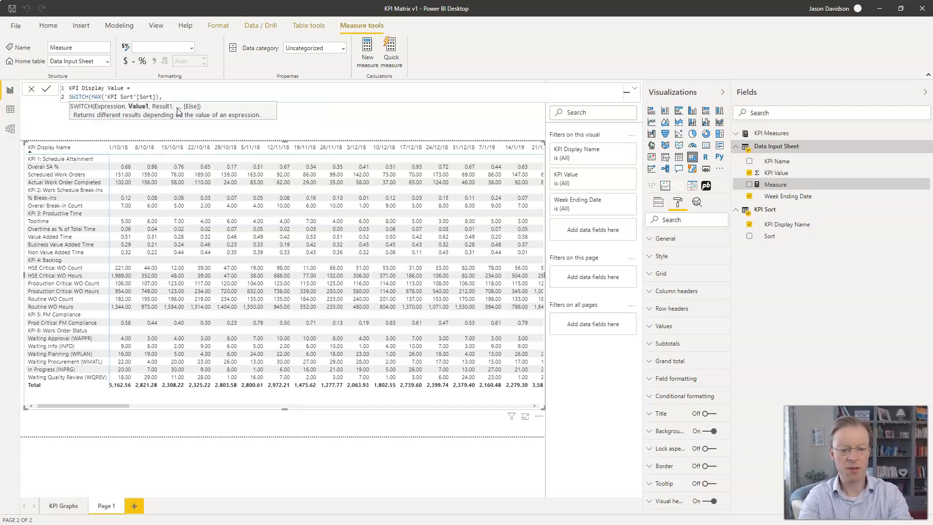
{"action": "key", "text": "shift+Return"}
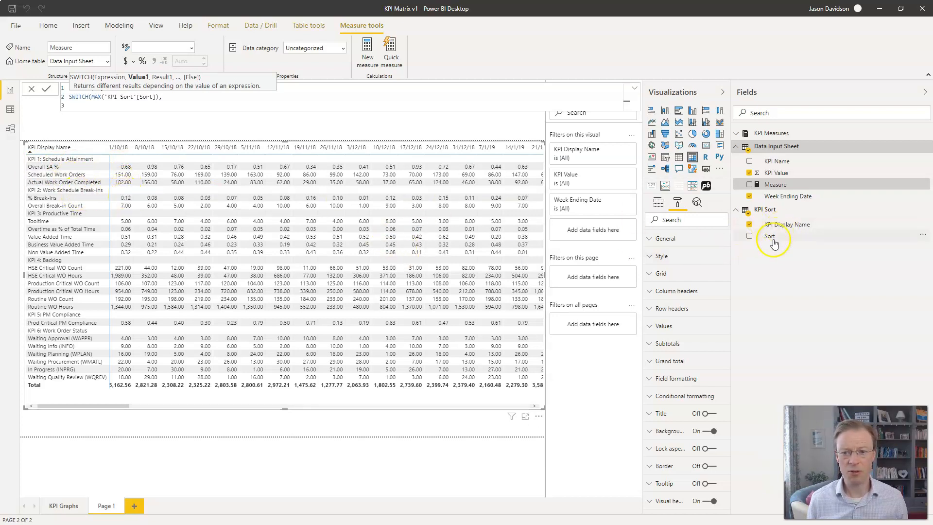
Leave the measure formula and replace KPI Value with the Sort field from KPI Sort in the matrix values
{"action": "left_click", "coordinate": [656, 206]}
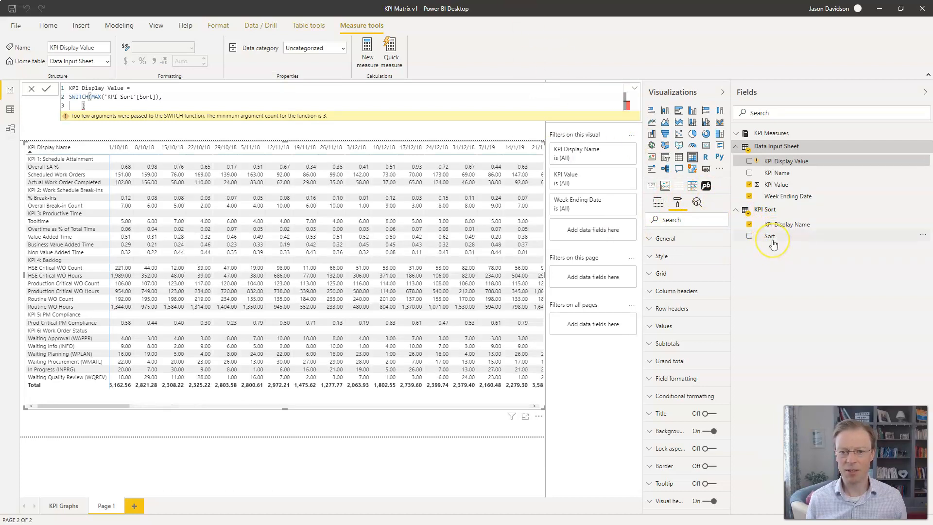
{"action": "left_click", "coordinate": [658, 204]}
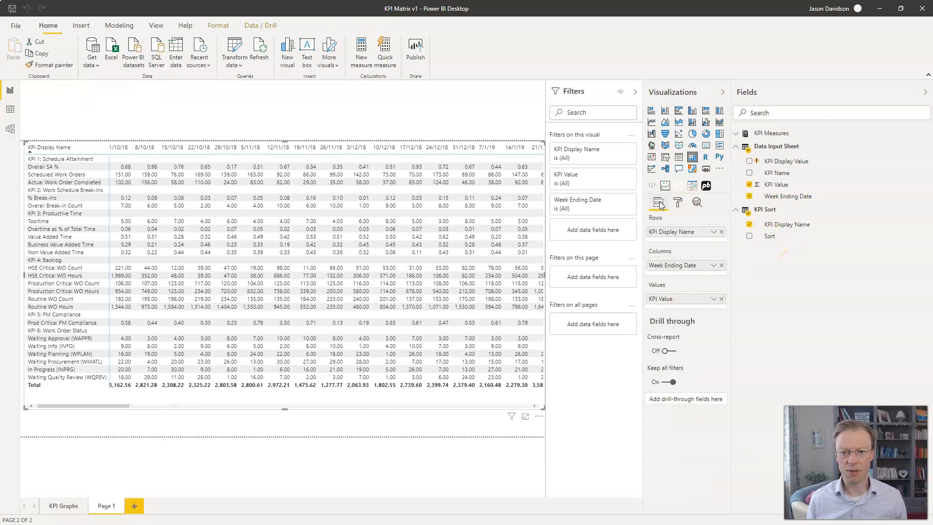
{"action": "left_click", "coordinate": [662, 302]}
{"action": "left_click_drag", "start_coordinate": [770, 237], "coordinate": [723, 299]}
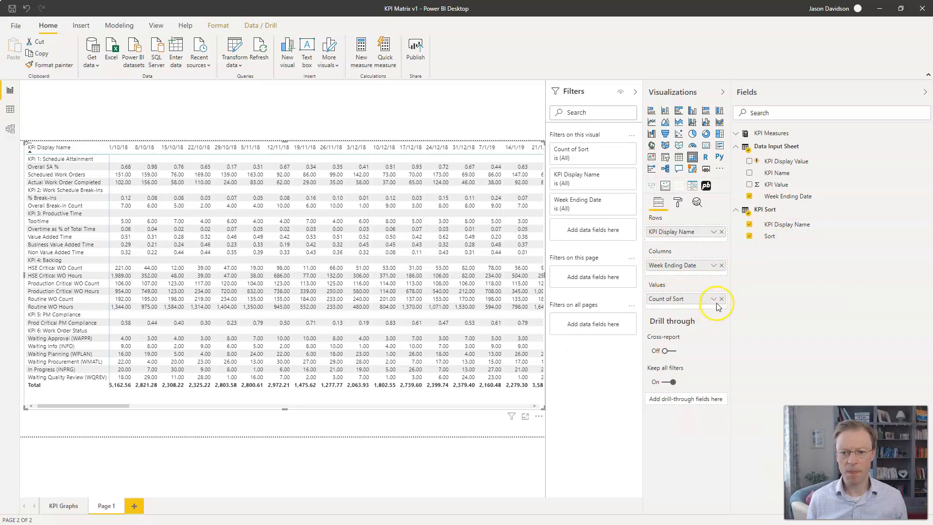
Change the aggregation of the Sort field in the matrix values to Maximum
{"action": "left_click", "coordinate": [714, 300]}
{"action": "left_click", "coordinate": [734, 340]}
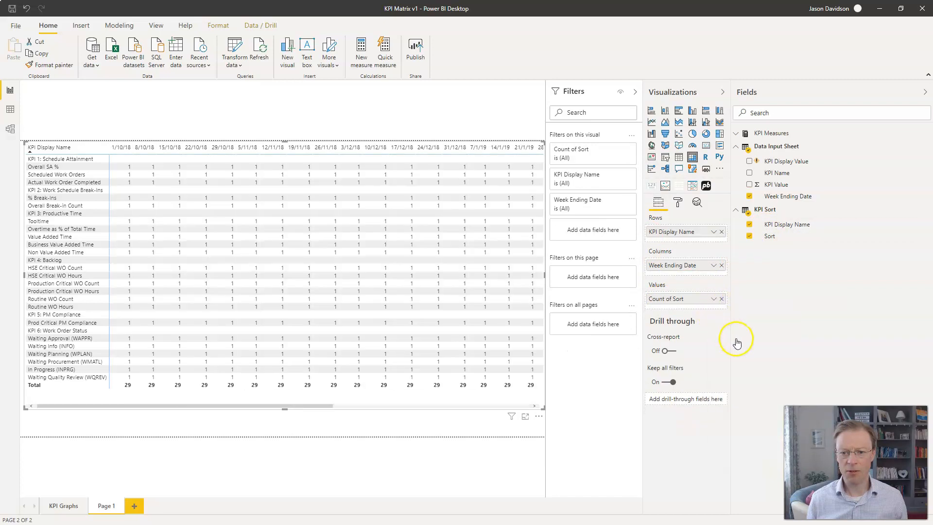
{"action": "left_click", "coordinate": [710, 299]}
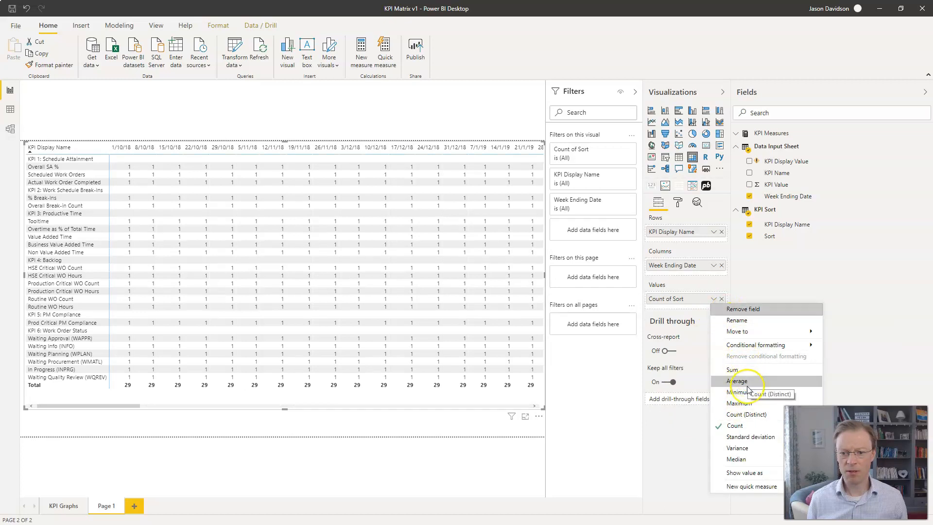
{"action": "left_click", "coordinate": [744, 403]}
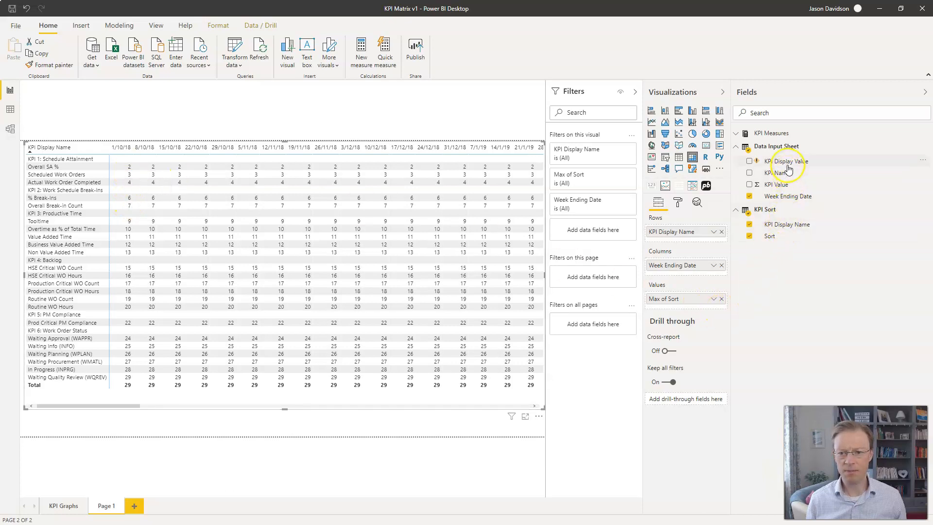
Reopen the KPI Display Value measure and add 1, [KPI 1: Schedule Attainment] as the first SWITCH value-result pair
{"action": "mouse_move", "coordinate": [788, 167]}
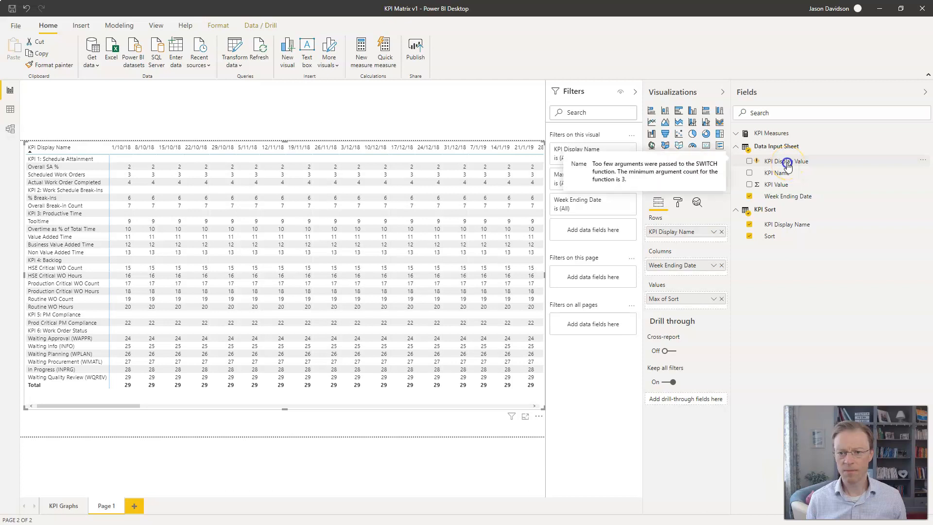
{"action": "left_click", "coordinate": [787, 162]}
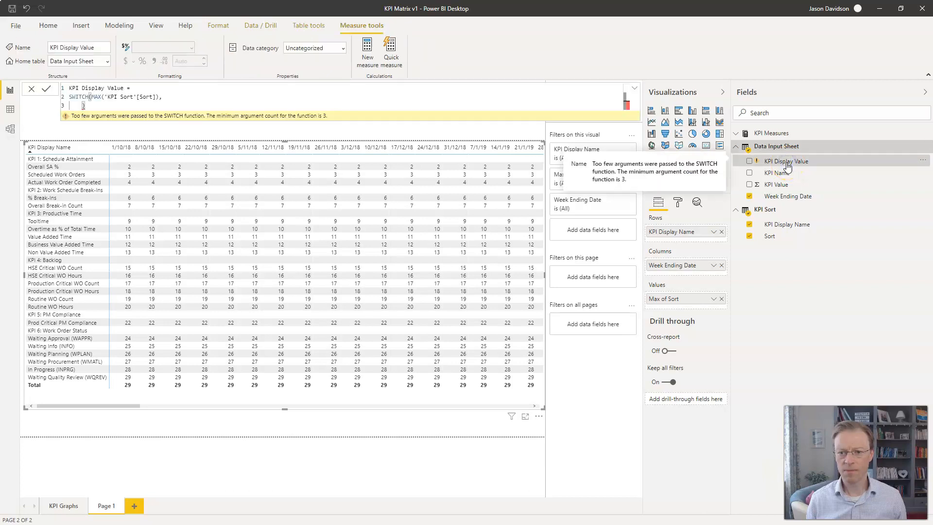
{"action": "left_click", "coordinate": [84, 101]}
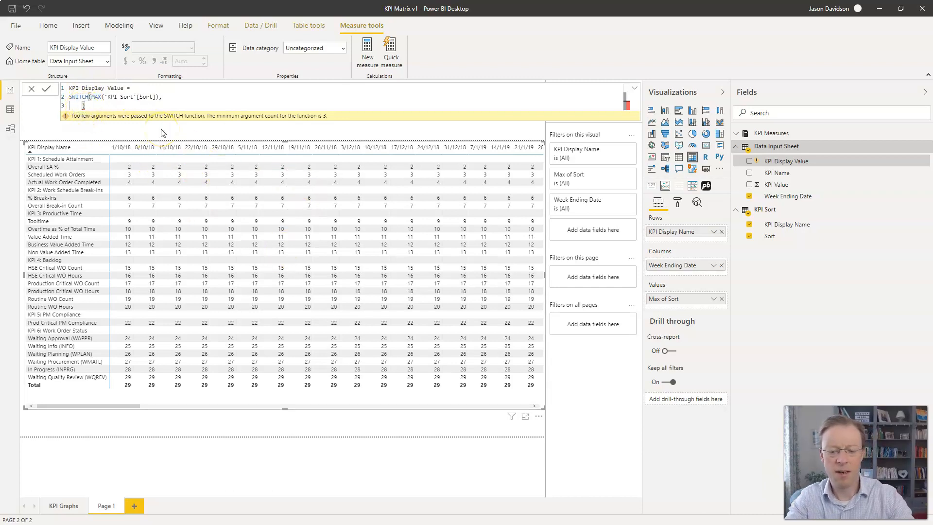
{"action": "key", "text": "Delete"}
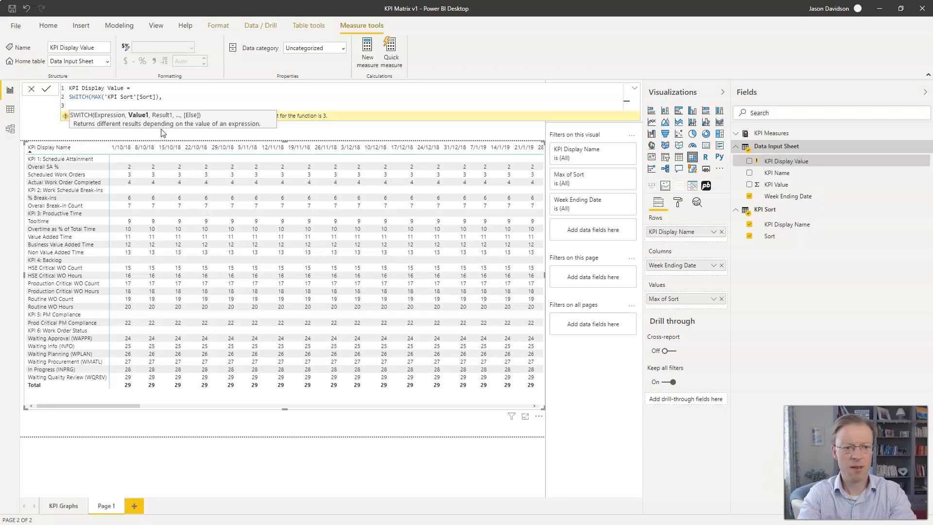
{"action": "type", "text": "1, "}
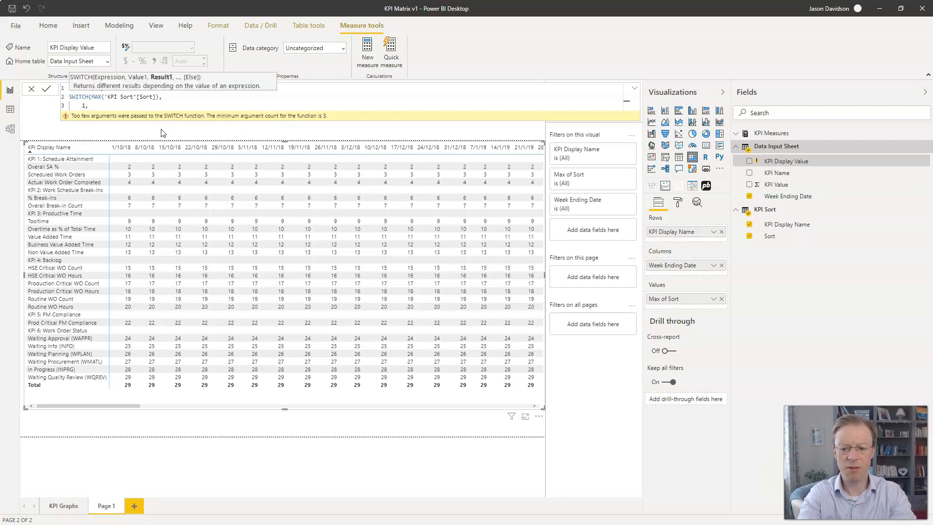
{"action": "type", "text": "["}
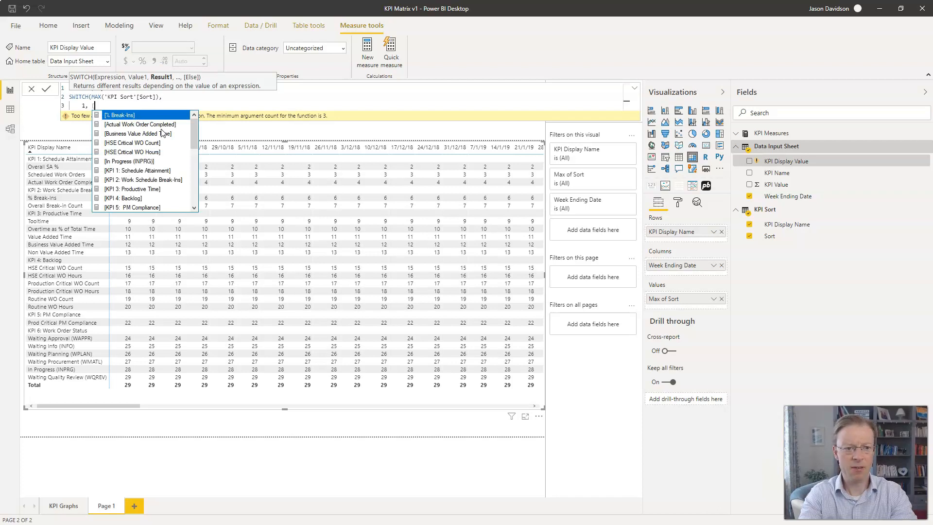
{"action": "key", "text": "Down"}
{"action": "key", "text": "Down"}
{"action": "key", "text": "Down"}
{"action": "key", "text": "Down"}
{"action": "key", "text": "Down"}
{"action": "key", "text": "Down"}
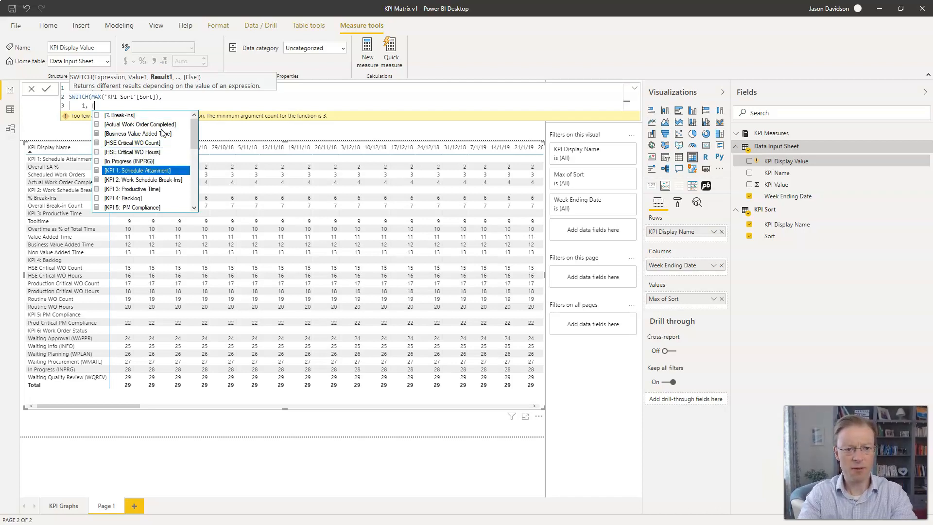
{"action": "key", "text": "Tab"}
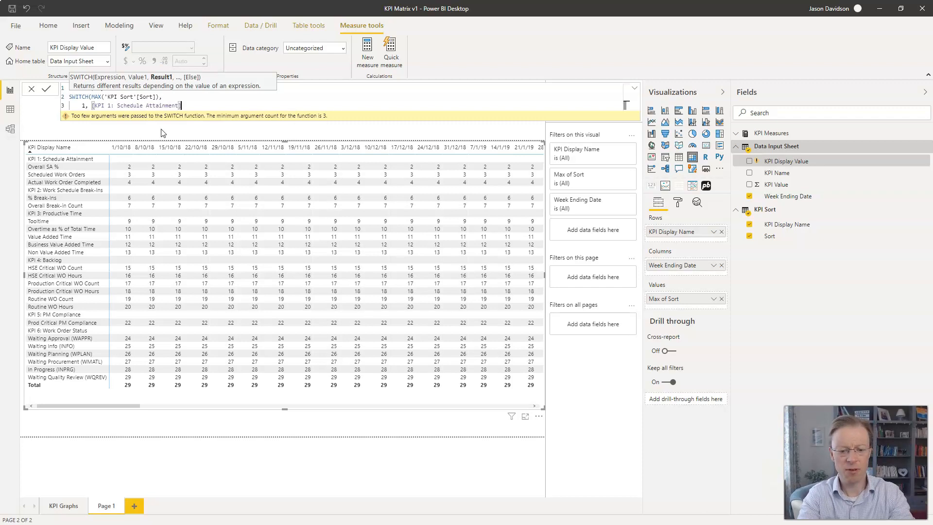
End the [KPI 1: Schedule Attainment] pair with a comma, removing the line for value 2 that was started too early
{"action": "key", "text": "shift+Return"}
{"action": "type", "text": "2,"}
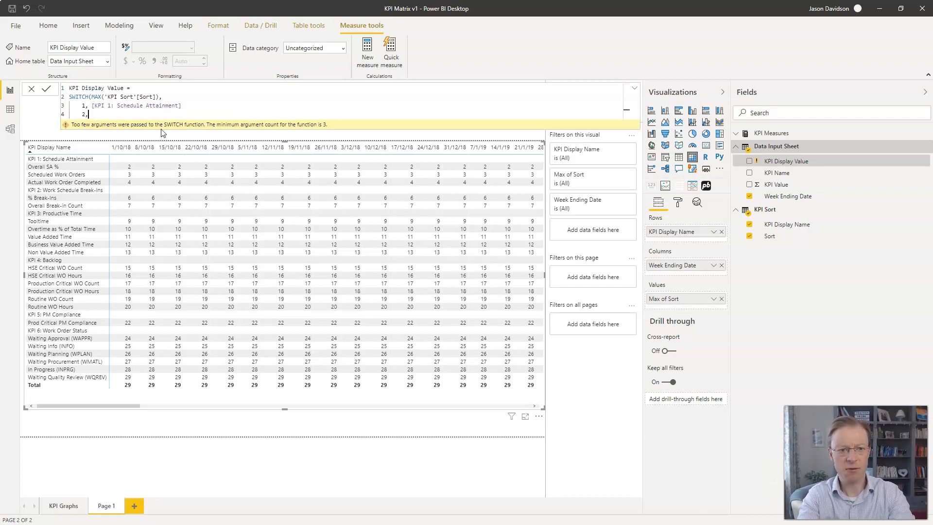
{"action": "key", "text": "BackSpace"}
{"action": "key", "text": "BackSpace"}
{"action": "key", "text": "BackSpace"}
{"action": "key", "text": "BackSpace"}
{"action": "key", "text": "BackSpace"}
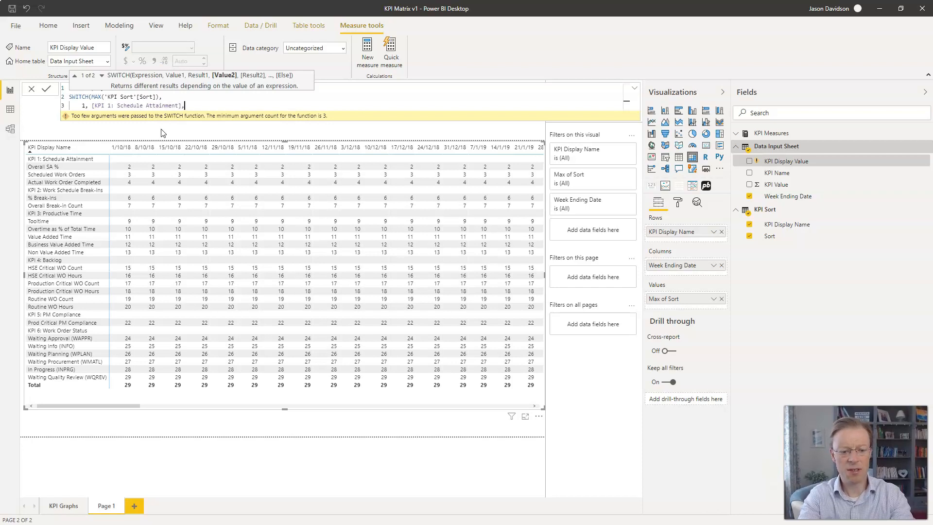
Add 2, [Overall SA %] on a new line as the second pair, close the SWITCH function and commit the measure
{"action": "key", "text": "shift+Return"}
{"action": "type", "text": "2,"}
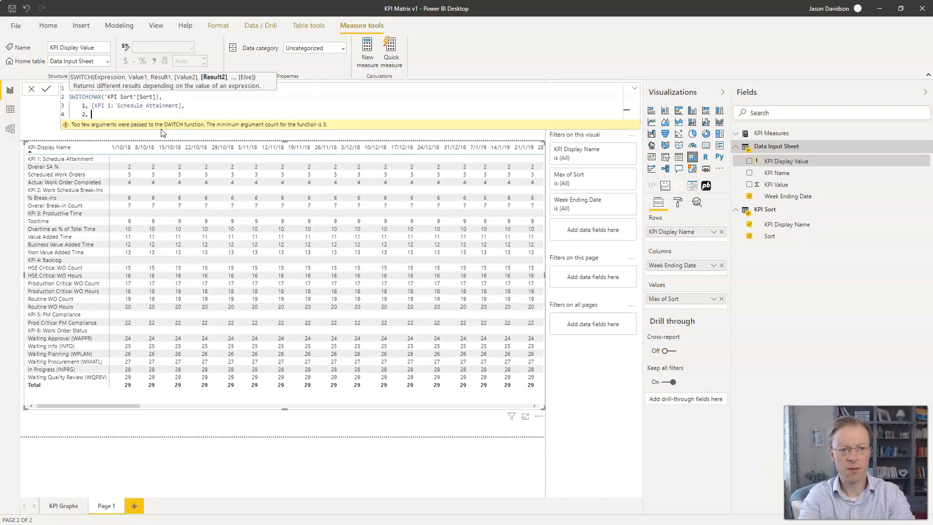
{"action": "type", "text": " Over"}
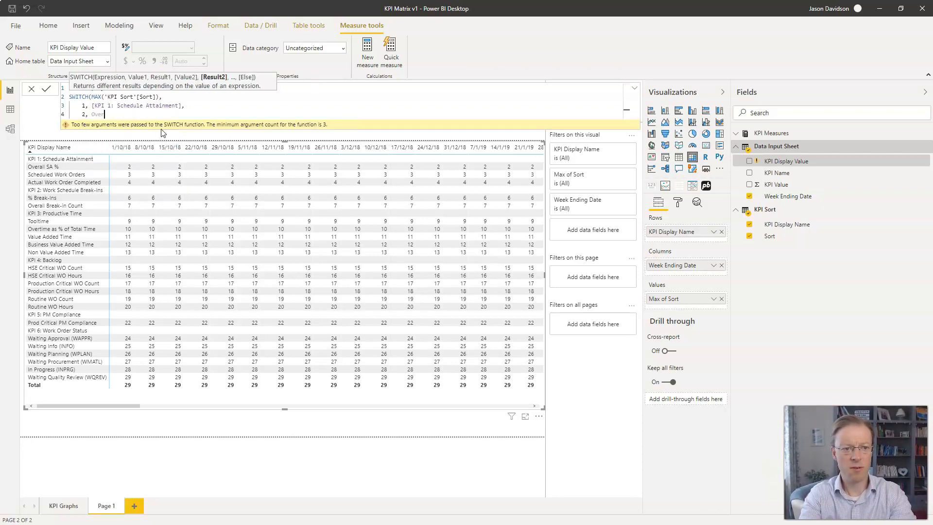
{"action": "key", "text": "Down"}
{"action": "key", "text": "Down"}
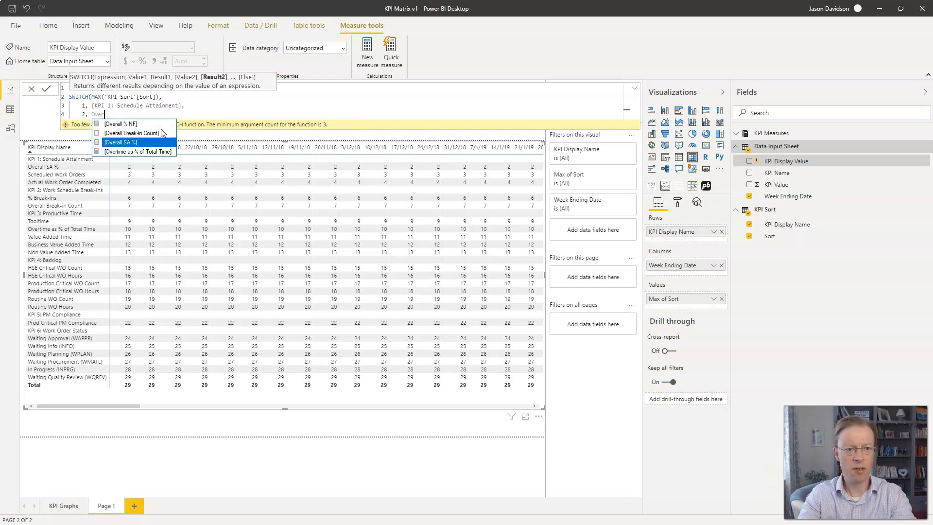
{"action": "key", "text": "Tab"}
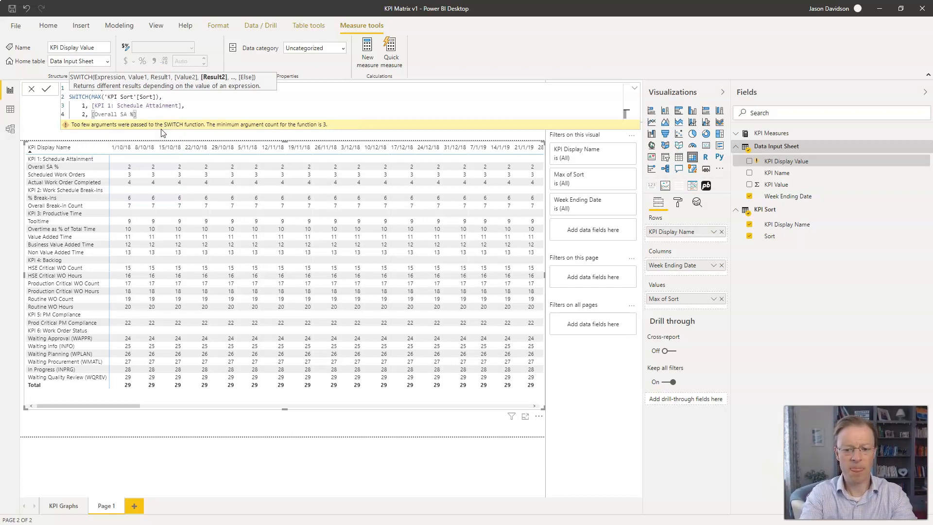
{"action": "type", "text": ")"}
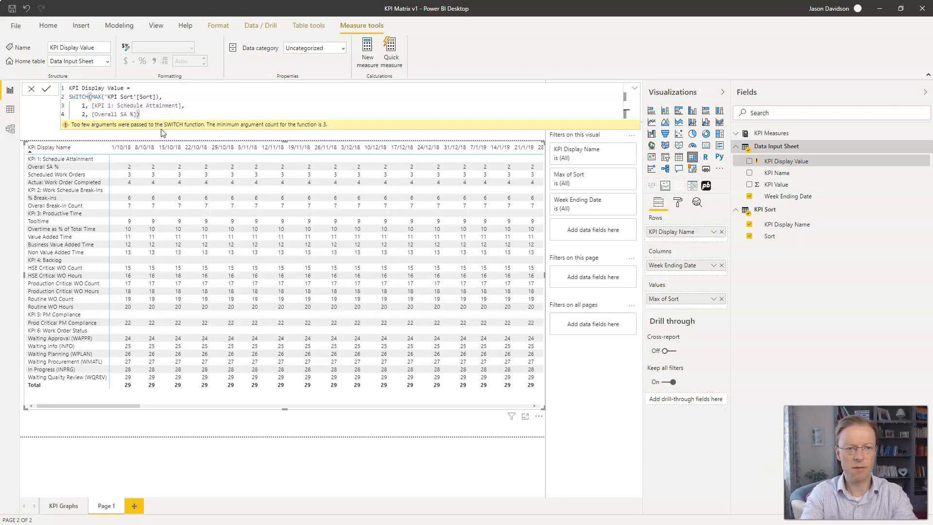
{"action": "key", "text": "Return"}
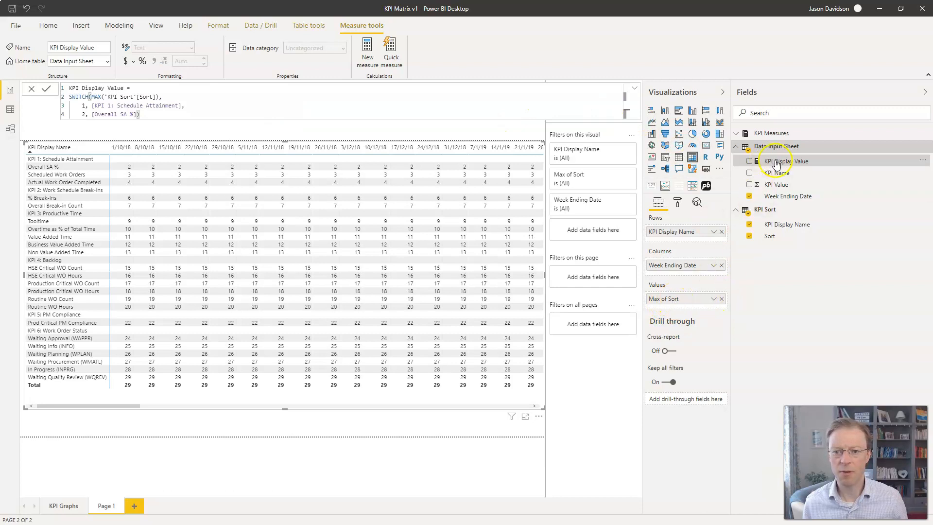
Replace Max of Sort with the KPI Display Value measure in the matrix values
{"action": "left_click", "coordinate": [100, 88]}
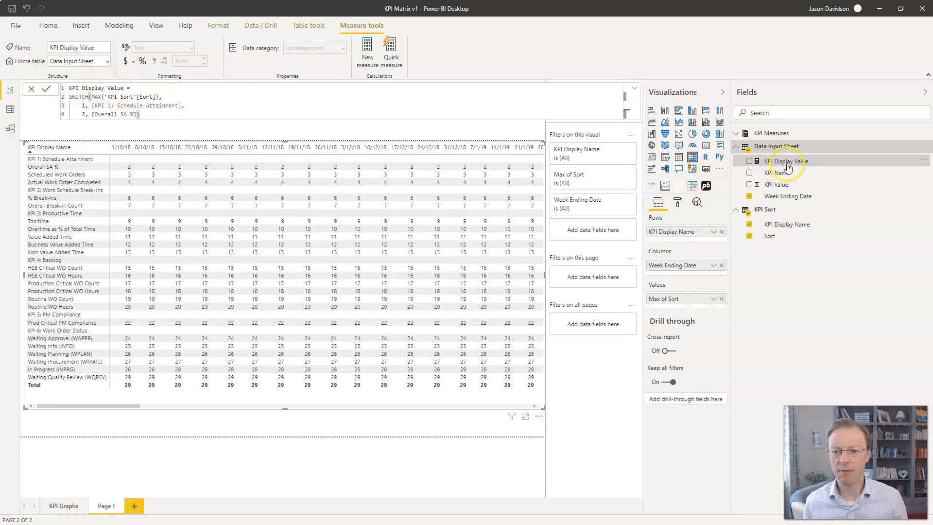
{"action": "left_click_drag", "start_coordinate": [788, 165], "coordinate": [708, 305]}
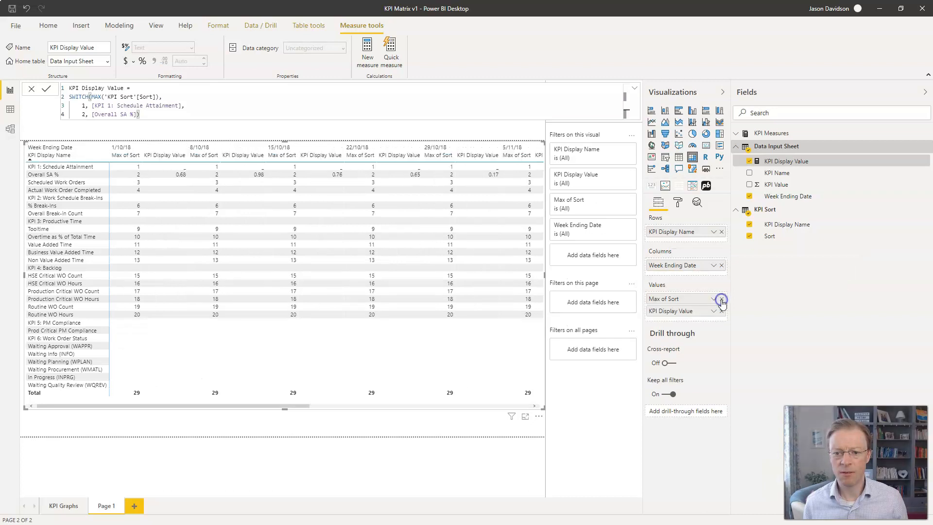
{"action": "left_click", "coordinate": [722, 299]}
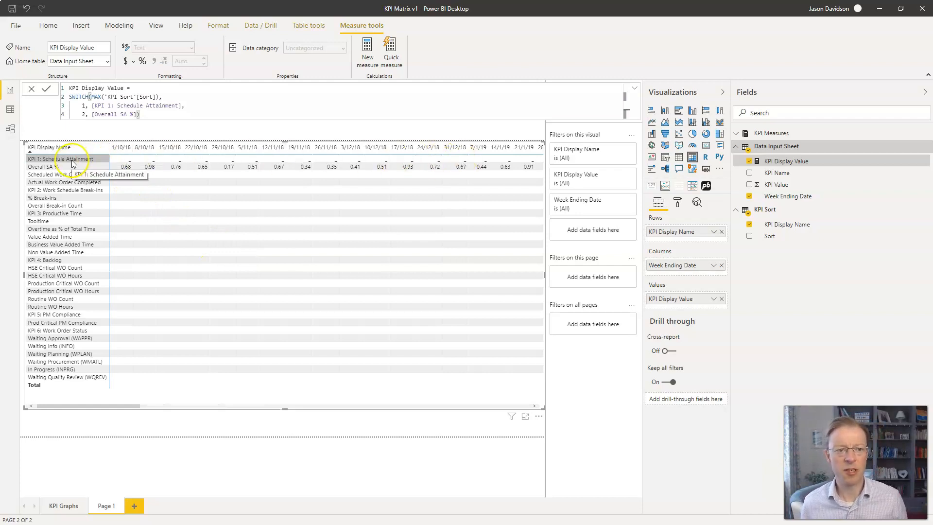
Open the Overall SA % measure from the KPI Measures table and insert a FORMAT function on a new line before CALCULATE
{"action": "left_click", "coordinate": [739, 135]}
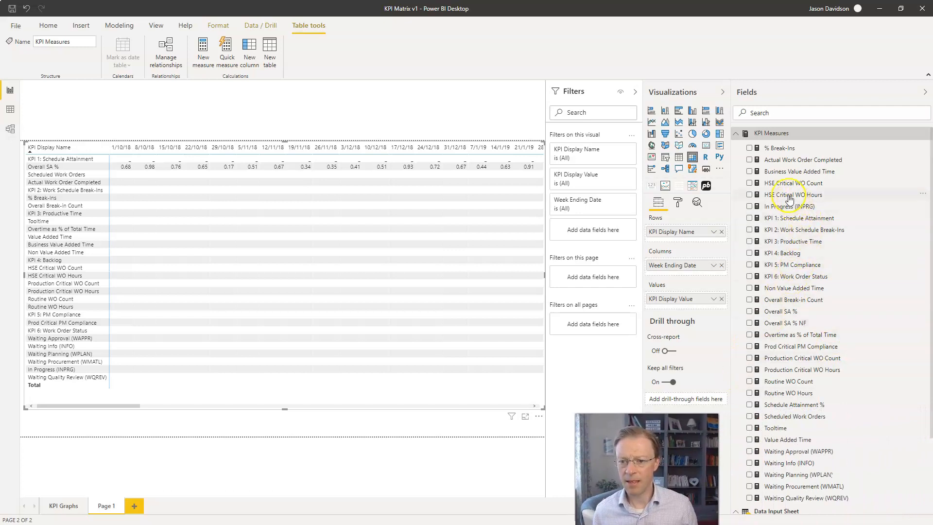
{"action": "left_click", "coordinate": [781, 217]}
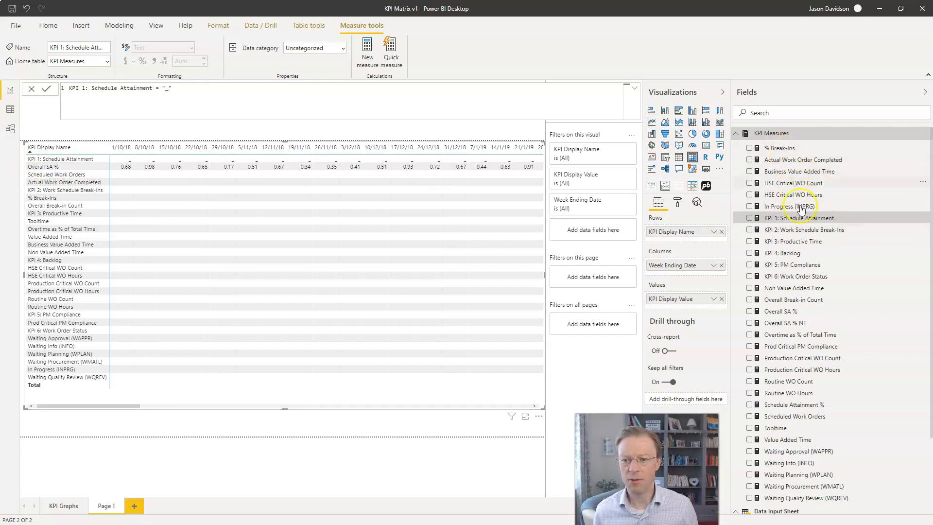
{"action": "left_click", "coordinate": [785, 313]}
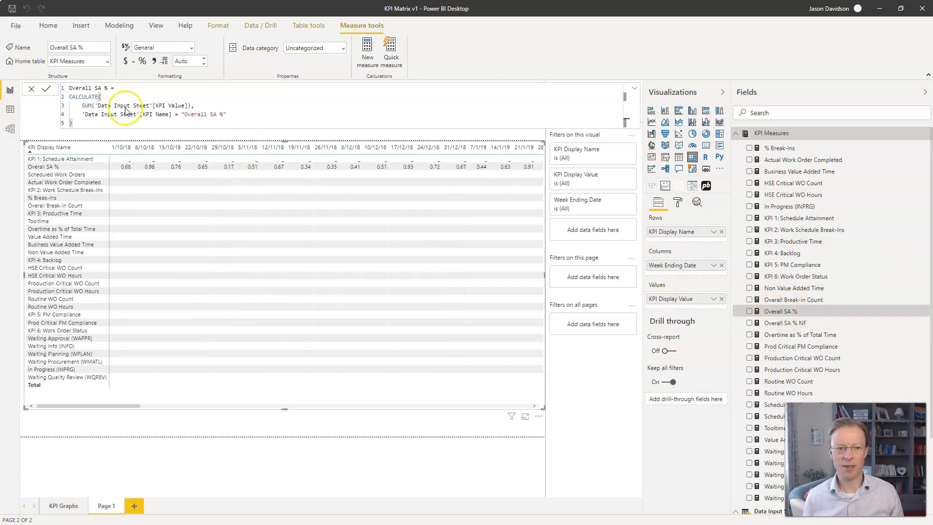
{"action": "left_click", "coordinate": [72, 97]}
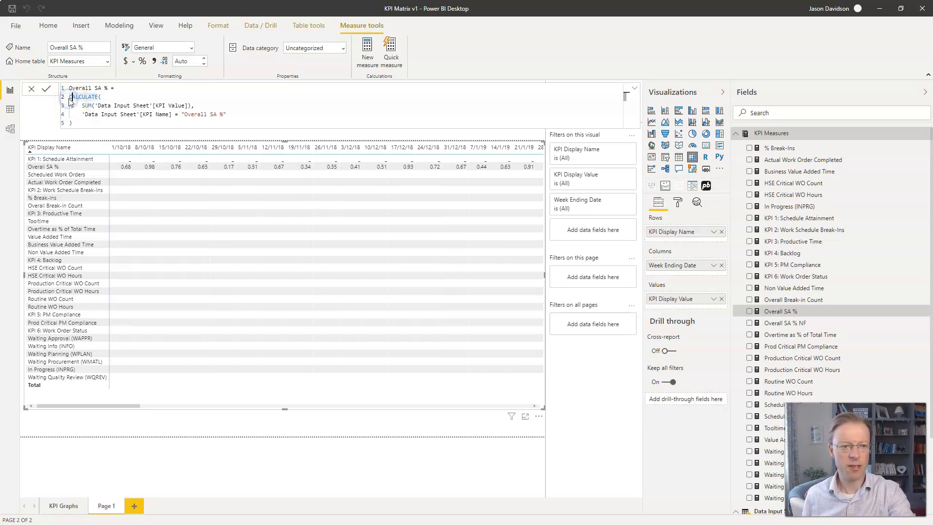
{"action": "key", "text": "Return"}
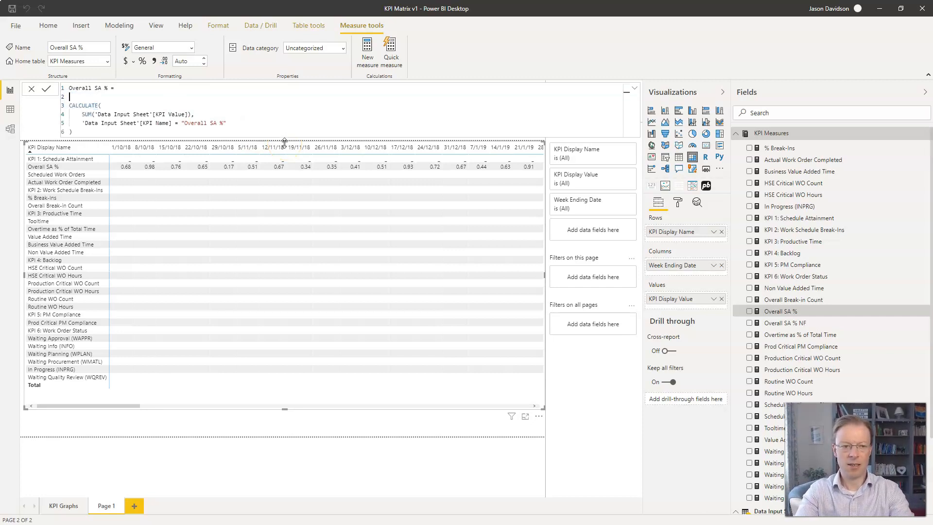
{"action": "type", "text": "FORM"}
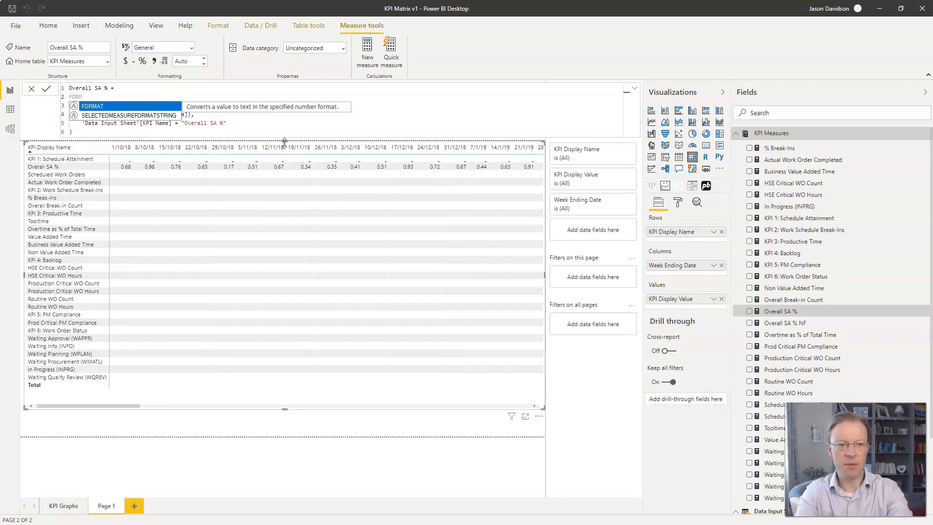
{"action": "key", "text": "Tab"}
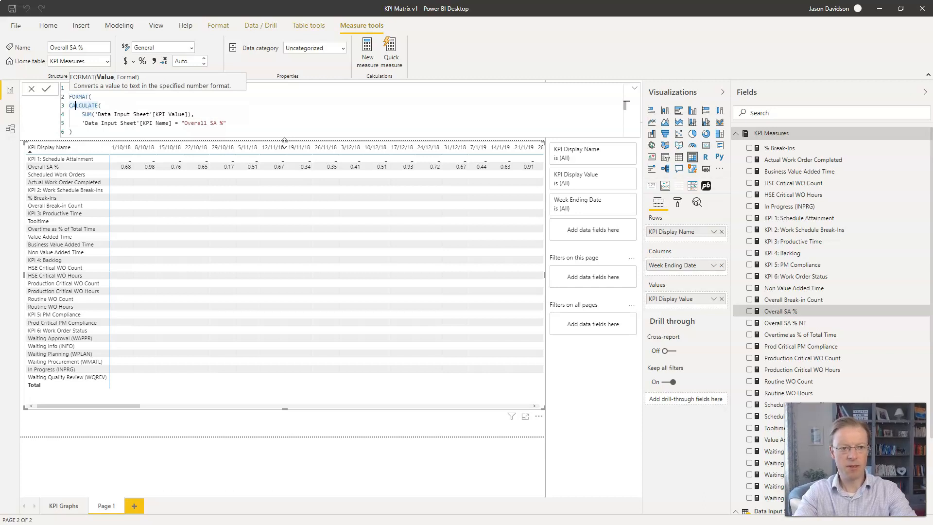
Indent the CALCULATE, SUM and KPI Name filter lines one level inside the FORMAT function
{"action": "key", "text": "Tab"}
{"action": "key", "text": "Down"}
{"action": "key", "text": "Tab"}
{"action": "key", "text": "Down"}
{"action": "key", "text": "Tab"}
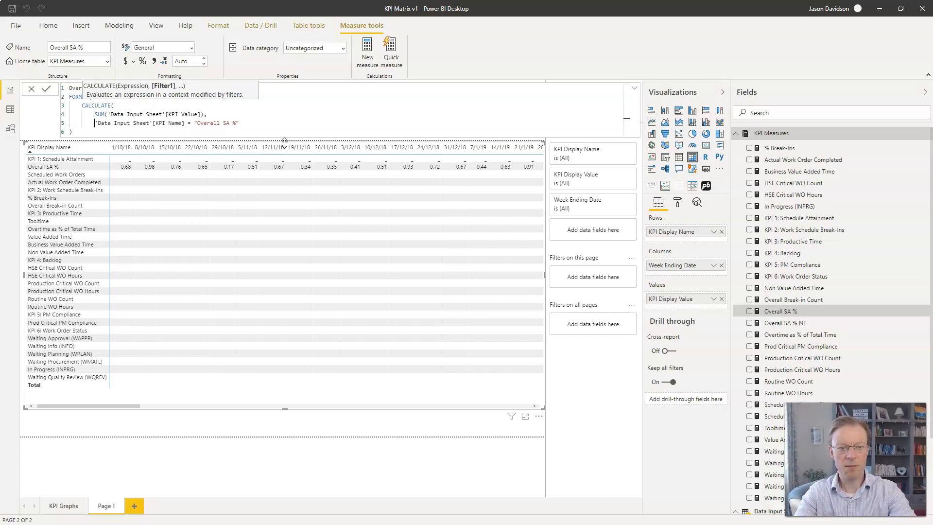
Add a comma after the CALCULATE block, supply "#%" as the format string on a new line, and close FORMAT
{"action": "key", "text": "Down"}
{"action": "type", "text": ","}
{"action": "key", "text": "shift+Return"}
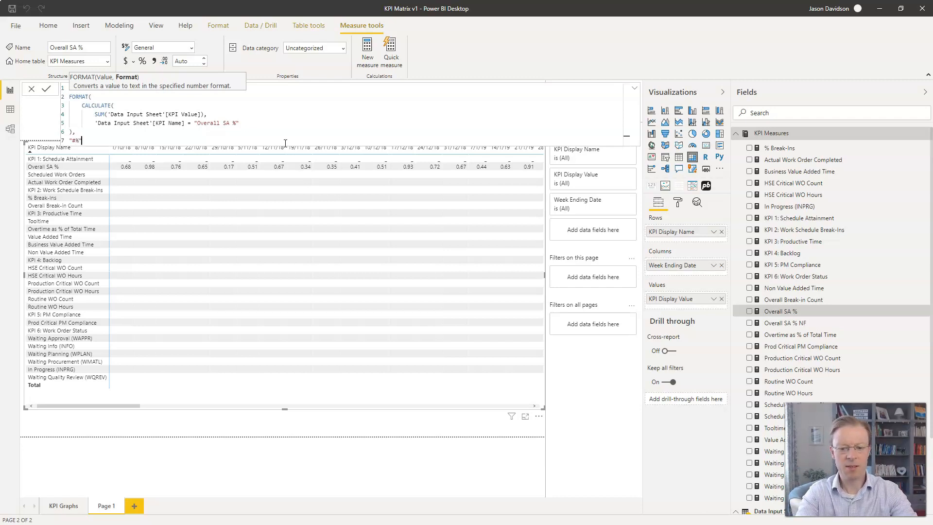
{"action": "type", "text": ")"}
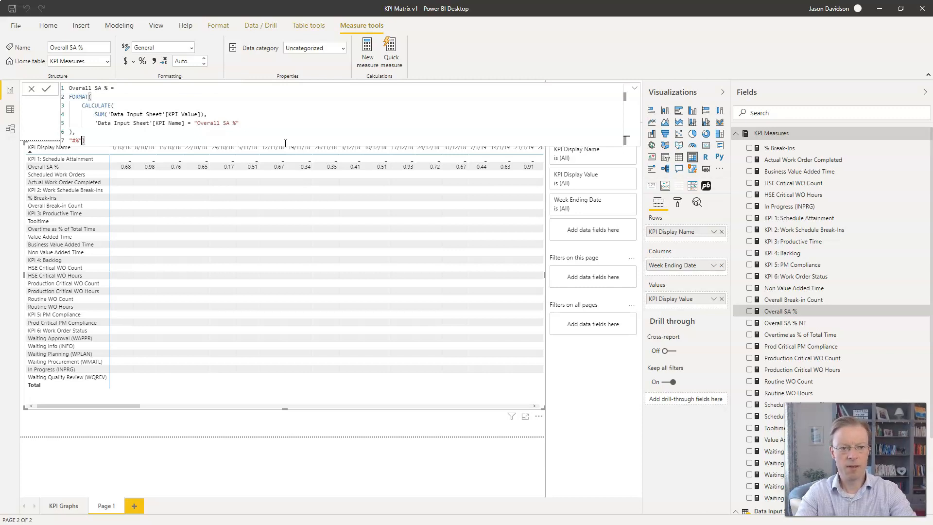
Put FORMAT's closing parenthesis on its own line, indent CALCULATE's closing parenthesis, and commit the Overall SA % measure
{"action": "key", "text": "Return"}
{"action": "key", "text": "Up"}
{"action": "key", "text": "Up"}
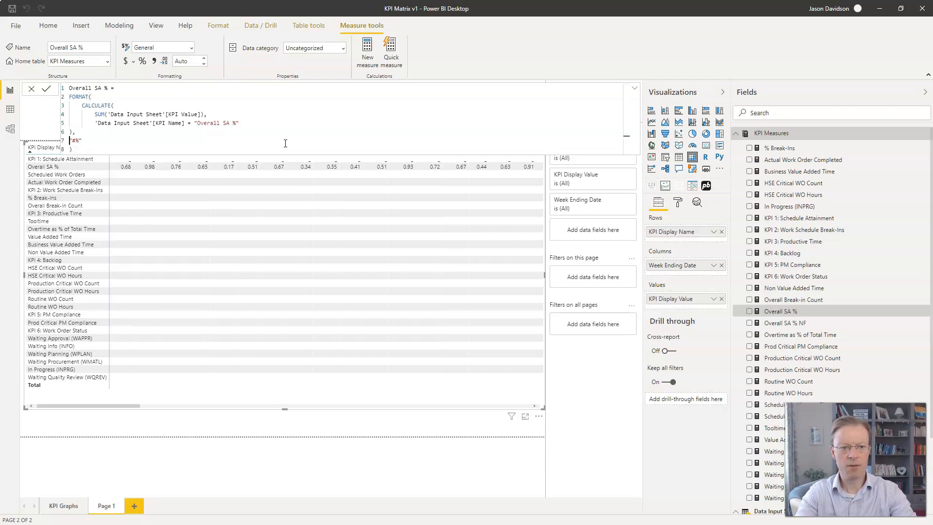
{"action": "key", "text": "Down"}
{"action": "key", "text": "Down"}
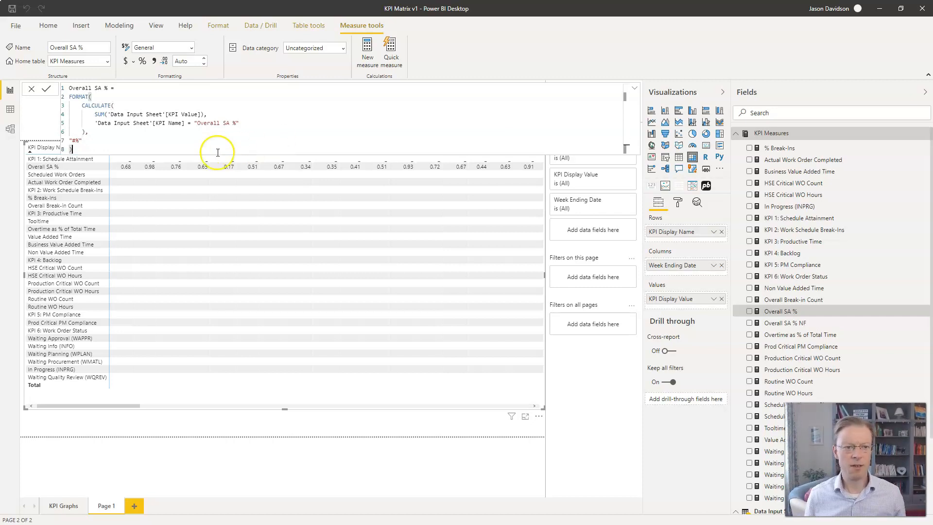
{"action": "left_click", "coordinate": [47, 89]}
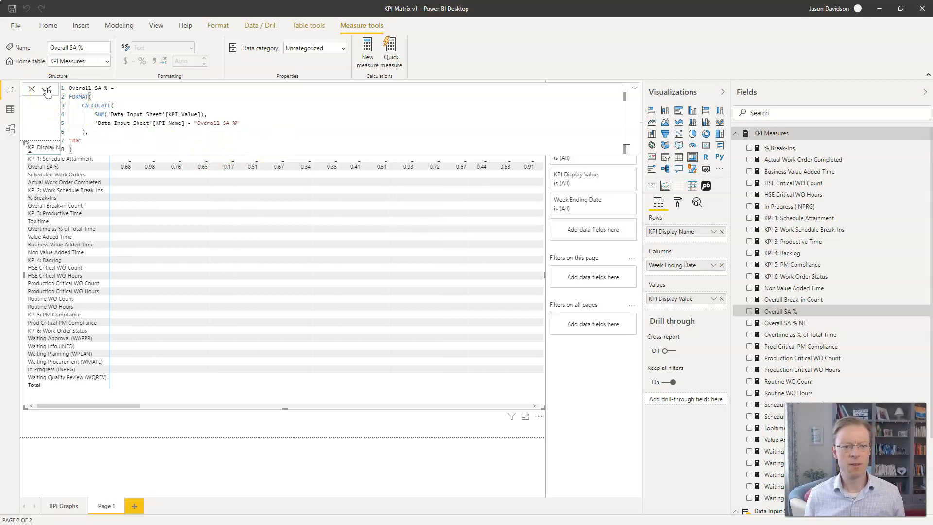
{"action": "left_click", "coordinate": [117, 167]}
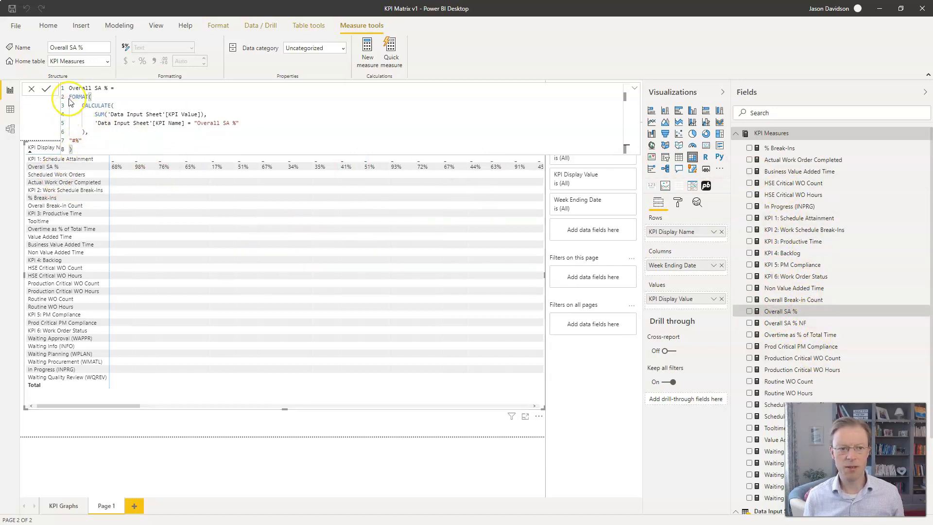
Open the KPI Display Value measure and start a third SWITCH case on a new line with the value 3
{"action": "left_click", "coordinate": [737, 135]}
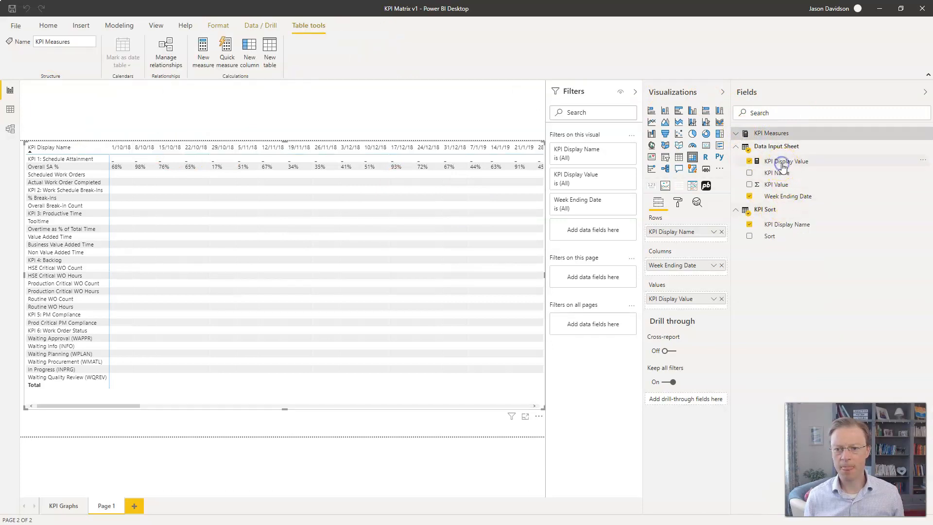
{"action": "left_click", "coordinate": [782, 164]}
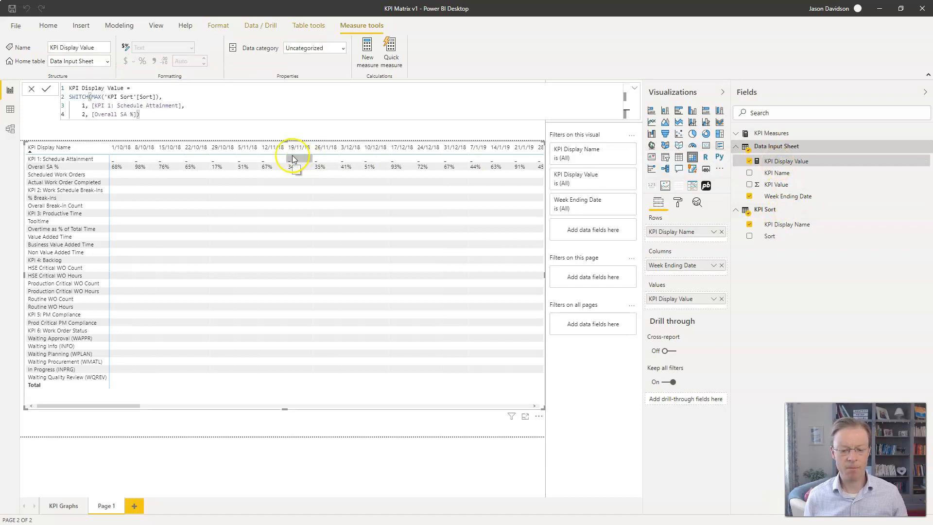
{"action": "left_click", "coordinate": [138, 115]}
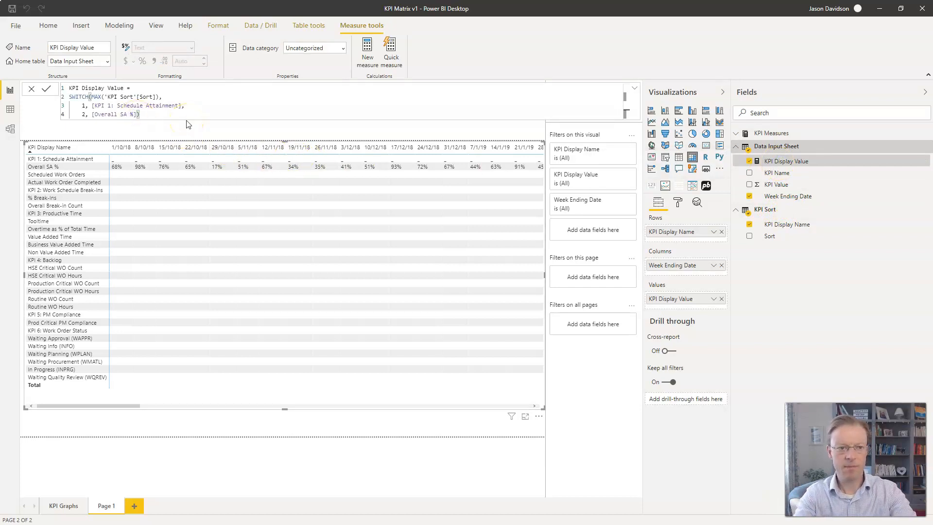
{"action": "type", "text": ","}
{"action": "key", "text": "shift+Return"}
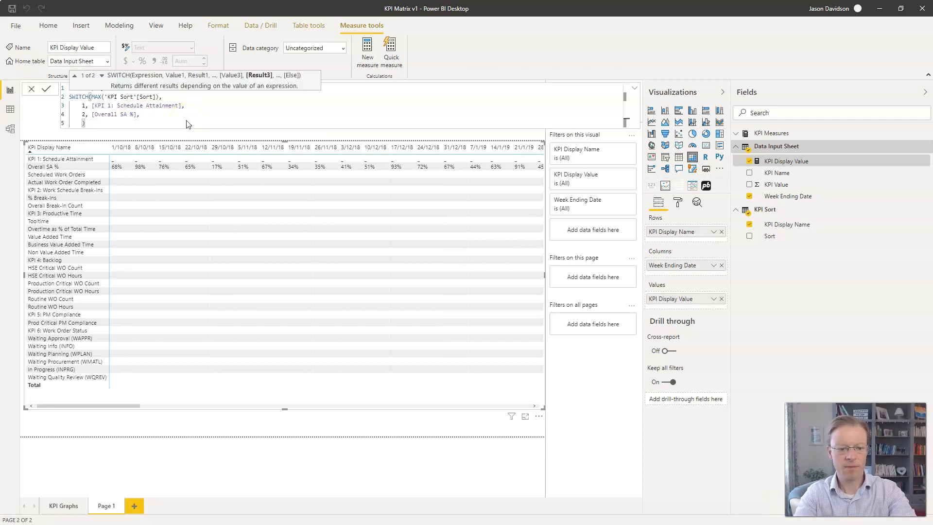
{"action": "type", "text": "3 "}
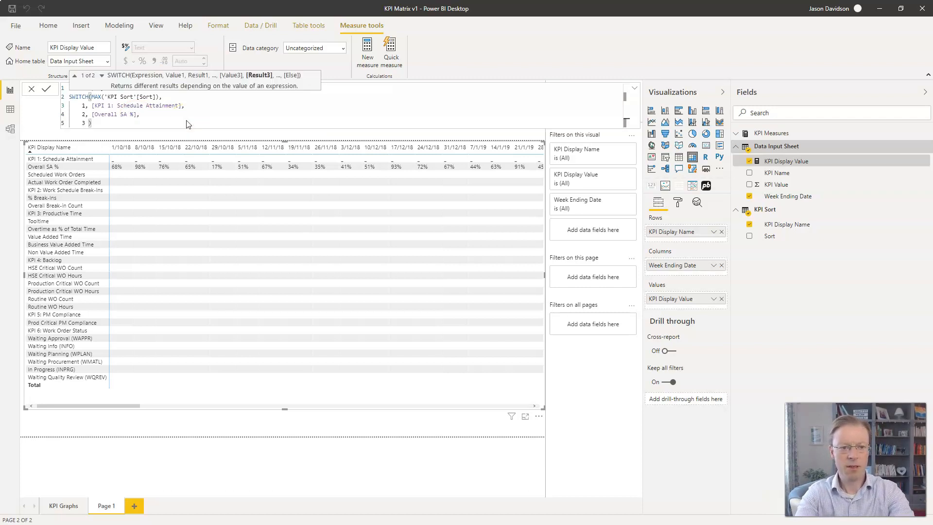
{"action": "type", "text": ","}
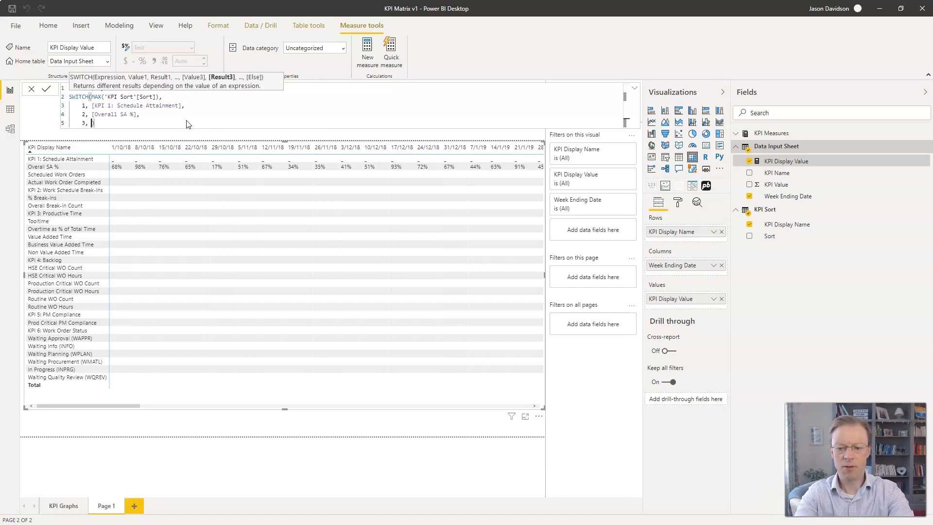
Return [Scheduled Work Orders] for SWITCH value 3 and commit the KPI Display Value measure
{"action": "type", "text": " ["}
{"action": "type", "text": "sche"}
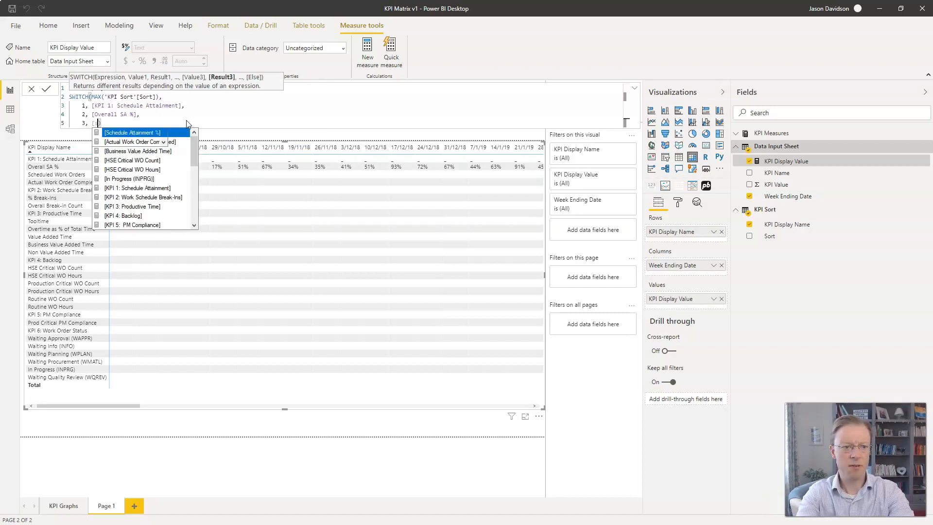
{"action": "key", "text": "Down"}
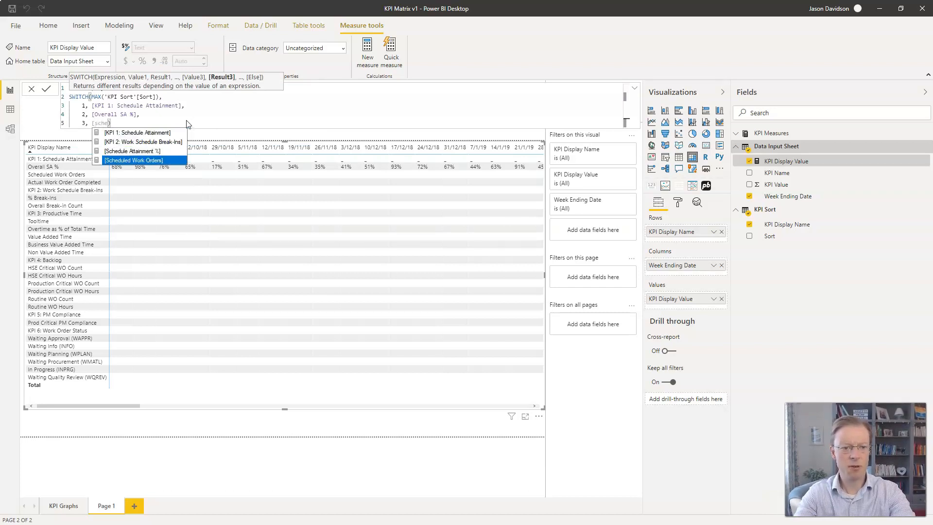
{"action": "key", "text": "Tab"}
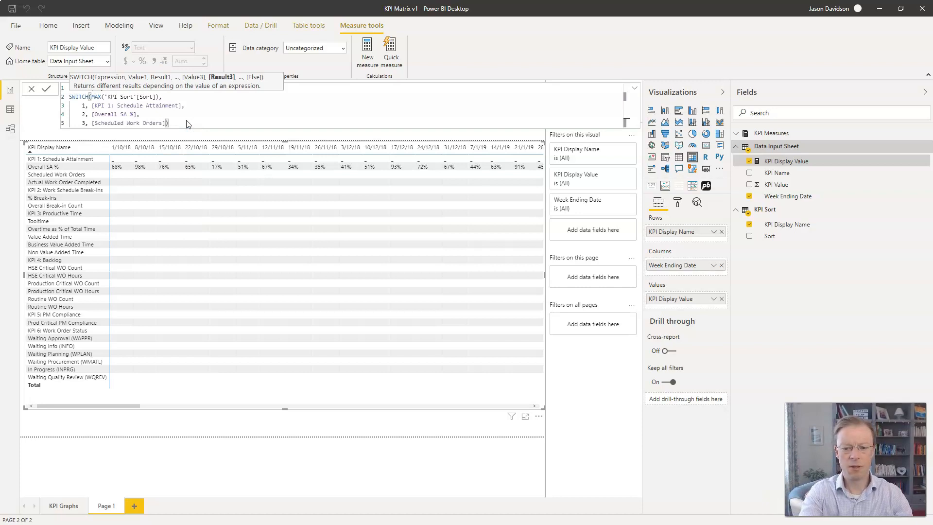
{"action": "type", "text": ")"}
{"action": "key", "text": "BackSpace"}
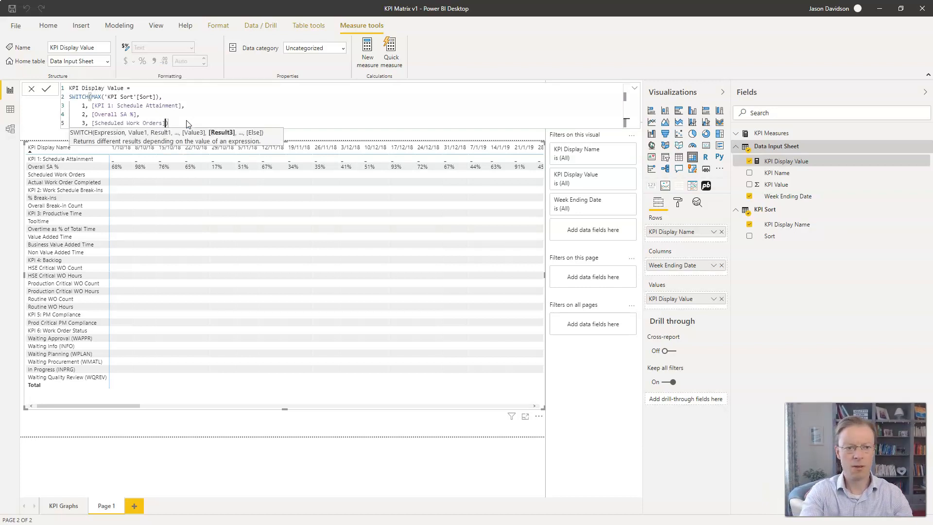
{"action": "key", "text": "Return"}
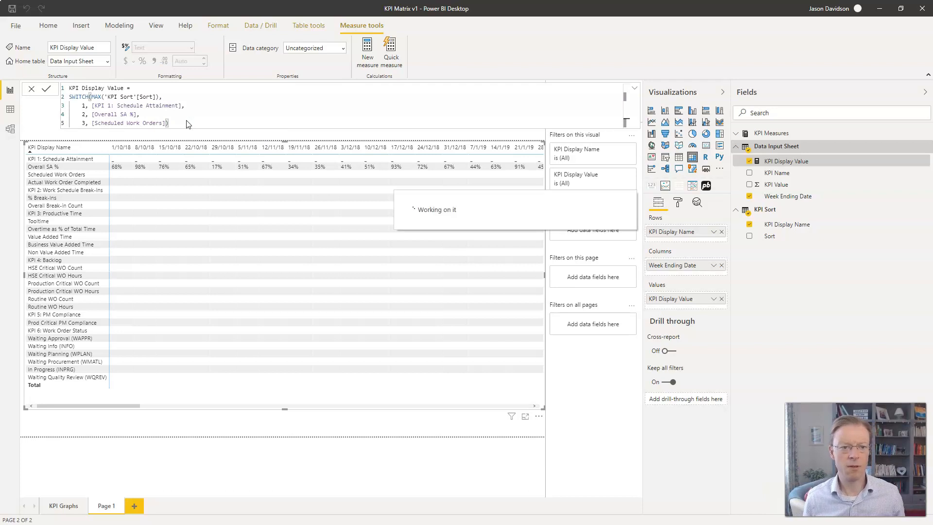
{"action": "left_click", "coordinate": [126, 181]}
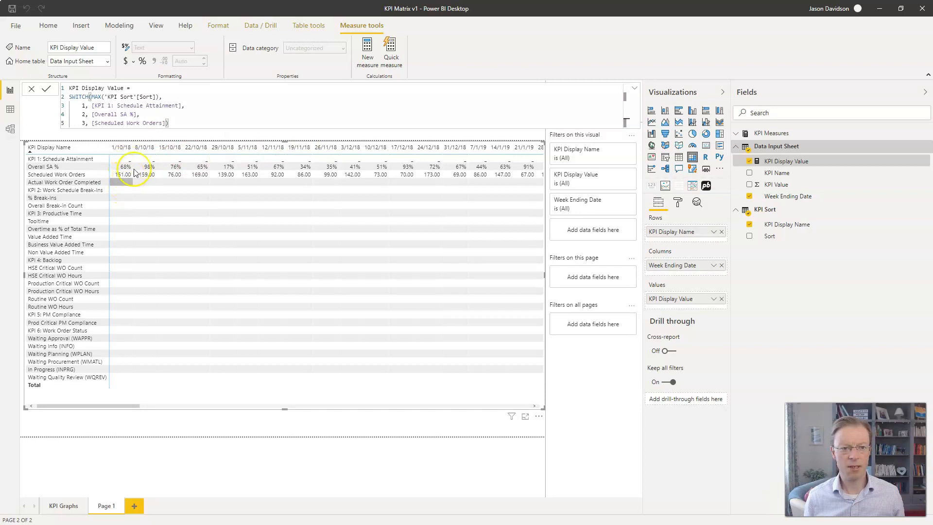
{"action": "left_click", "coordinate": [781, 166]}
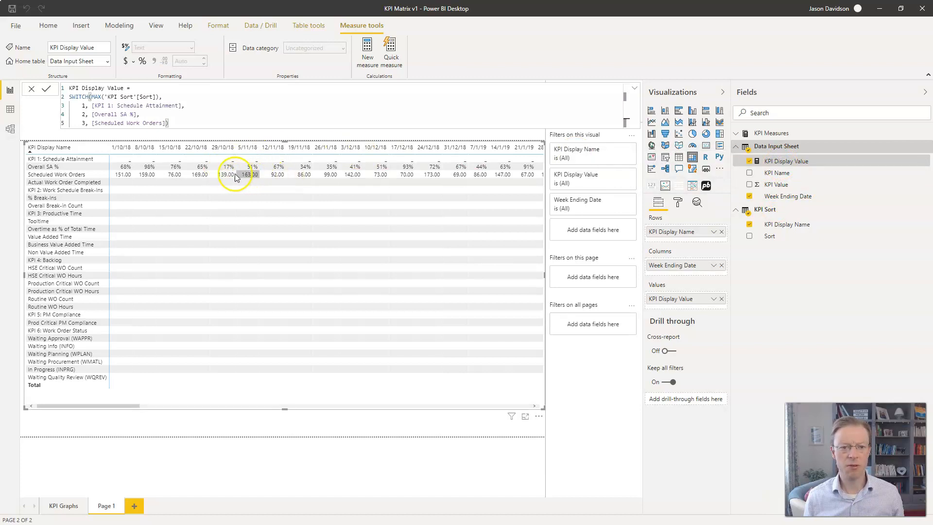
Open the Scheduled Work Orders measure from the KPI Measures table and insert FORMAT( on its own line before CALCULATE
{"action": "left_click", "coordinate": [735, 134]}
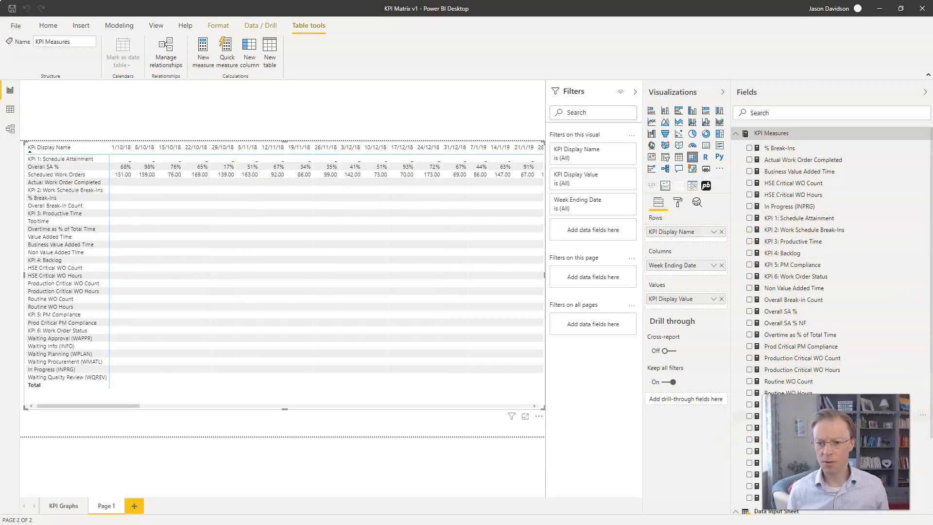
{"action": "left_click", "coordinate": [826, 416]}
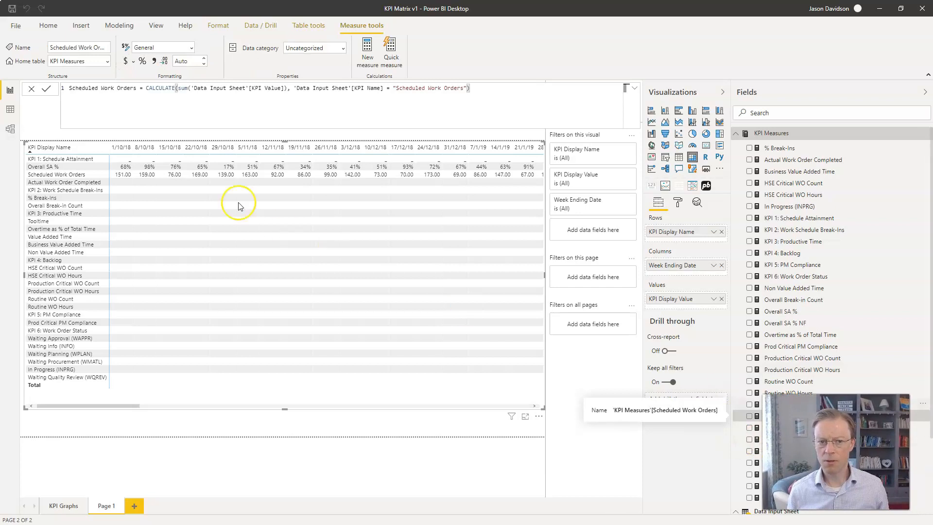
{"action": "left_click", "coordinate": [146, 88]}
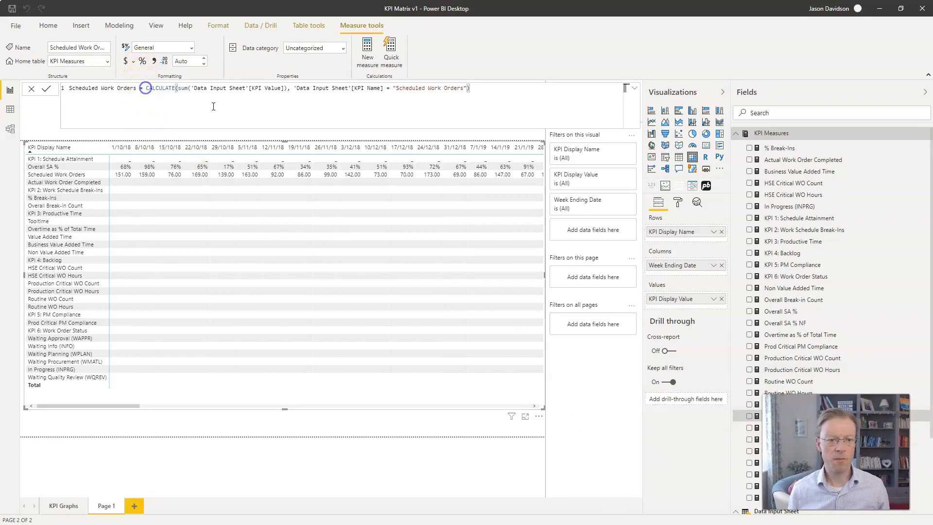
{"action": "key", "text": "shift+Return"}
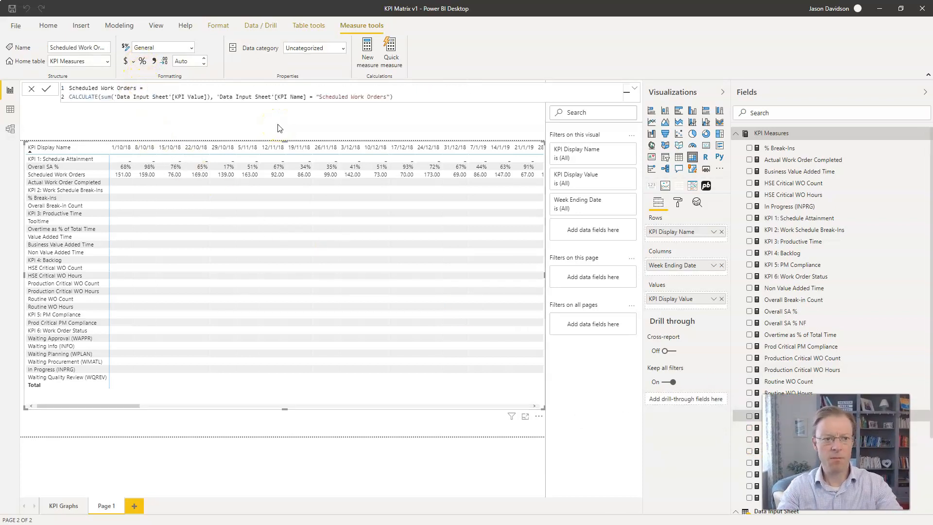
{"action": "type", "text": "Form"}
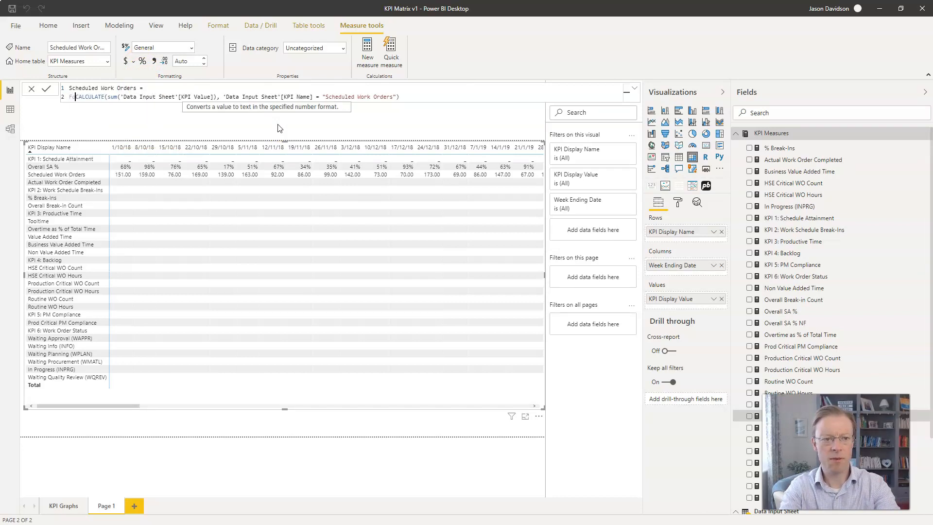
{"action": "key", "text": "Tab"}
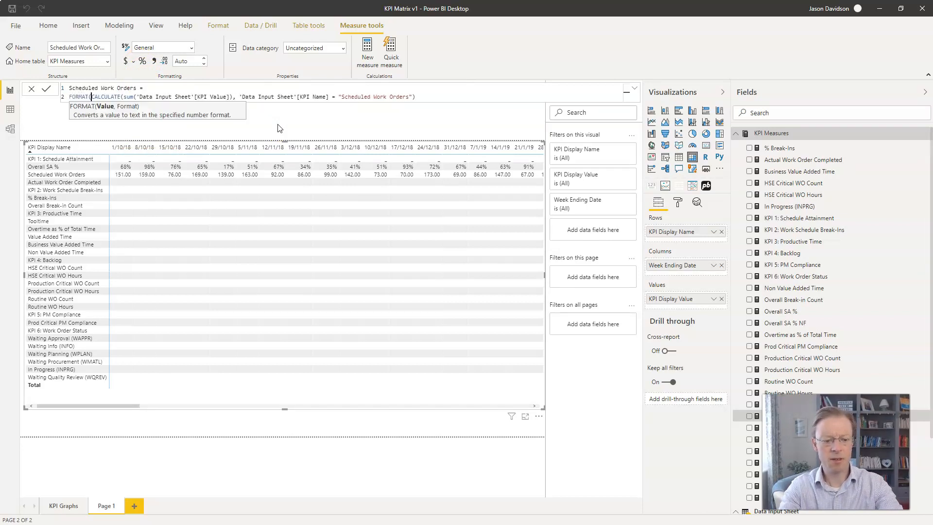
{"action": "key", "text": "shift+Return"}
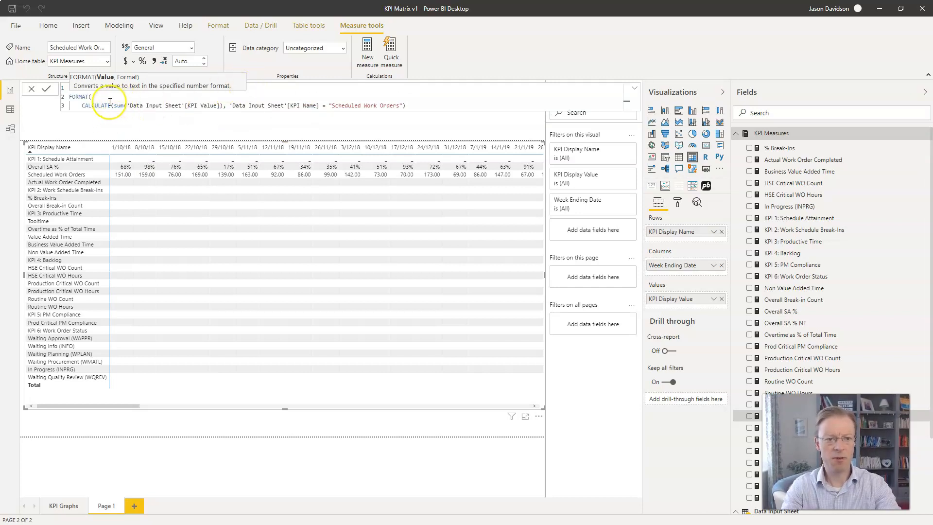
Add a comma after CALCULATE, supply "#" as the format string on a new line, close FORMAT, and commit the Scheduled Work Orders measure
{"action": "left_click", "coordinate": [408, 106]}
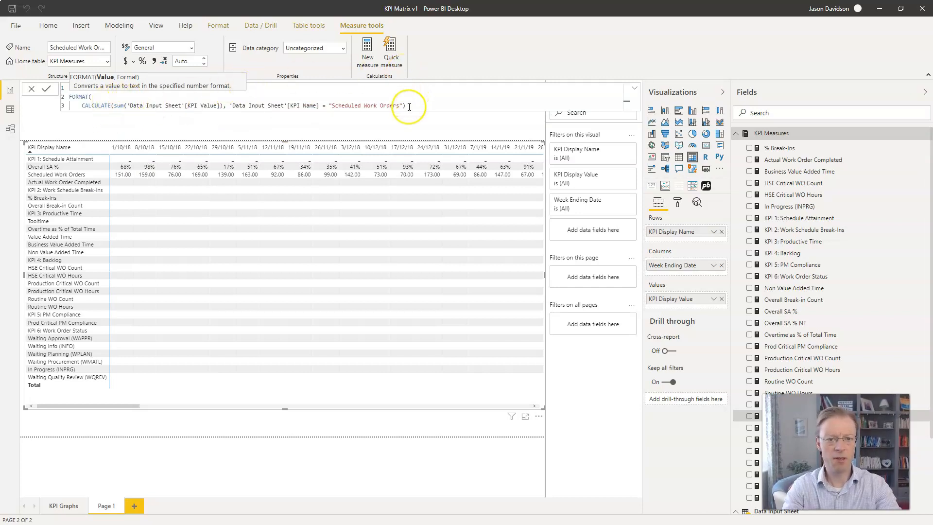
{"action": "type", "text": ","}
{"action": "key", "text": "shift+Return"}
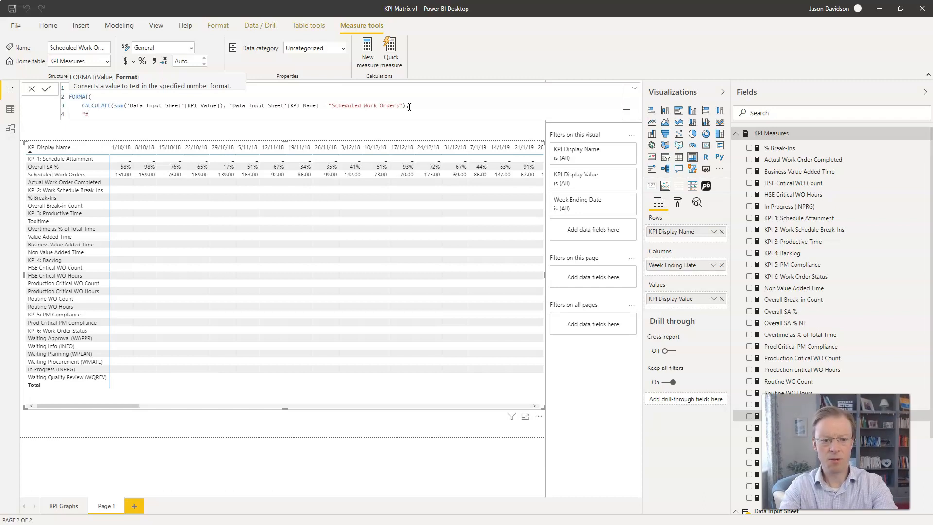
{"action": "type", "text": ")"}
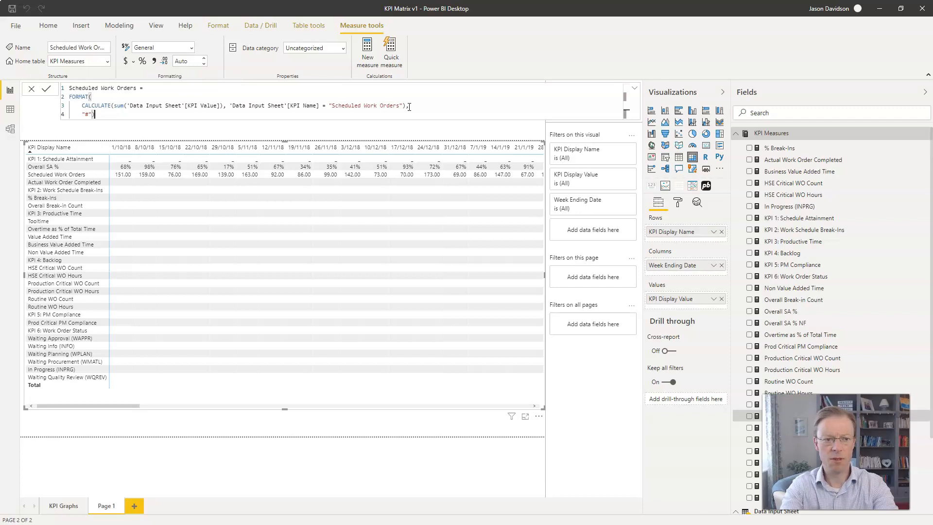
{"action": "key", "text": "Return"}
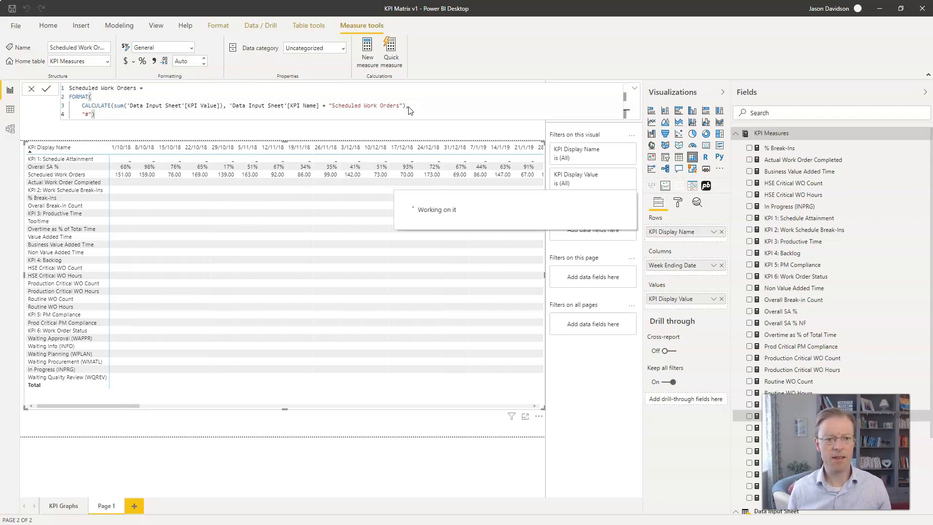
{"action": "left_click", "coordinate": [301, 179]}
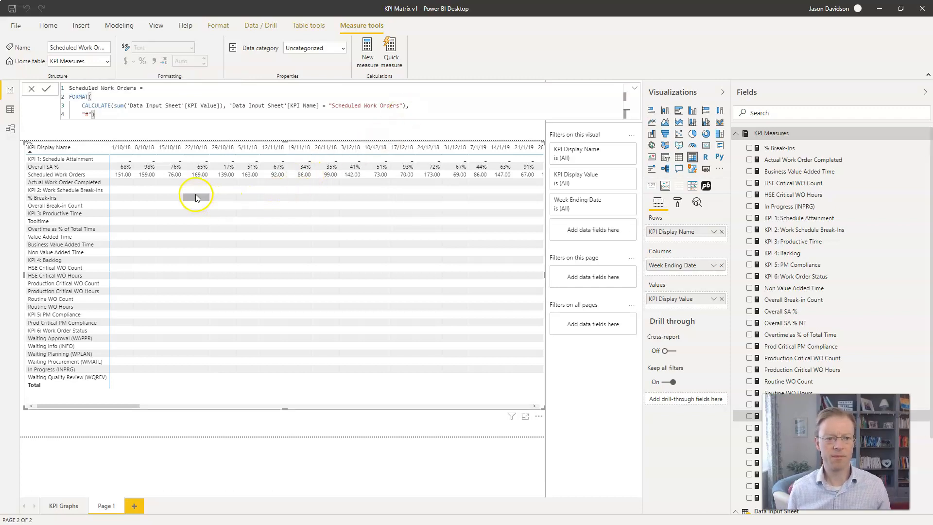
{"action": "left_click", "coordinate": [115, 175]}
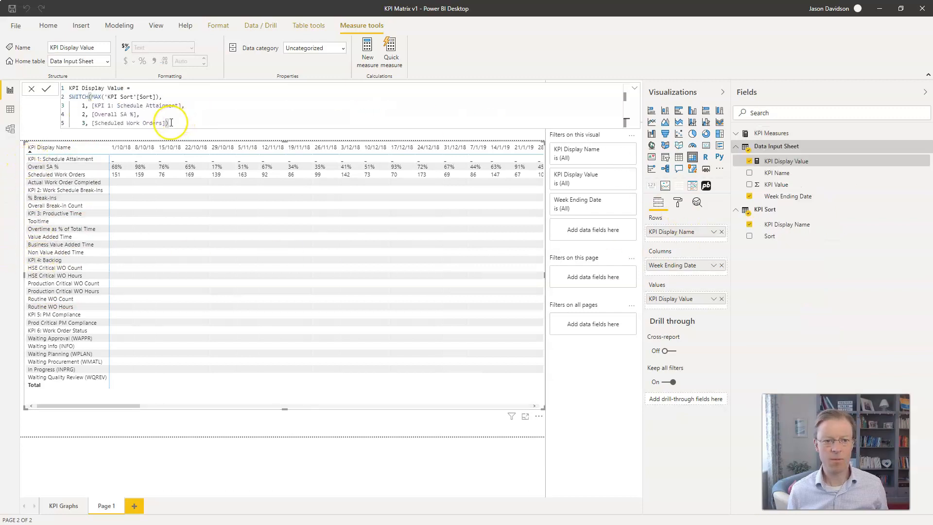
Add a SWITCH case to KPI Display Value returning [Routine WO Hours] for the value 20, and commit the measure
{"action": "type", "text": ","}
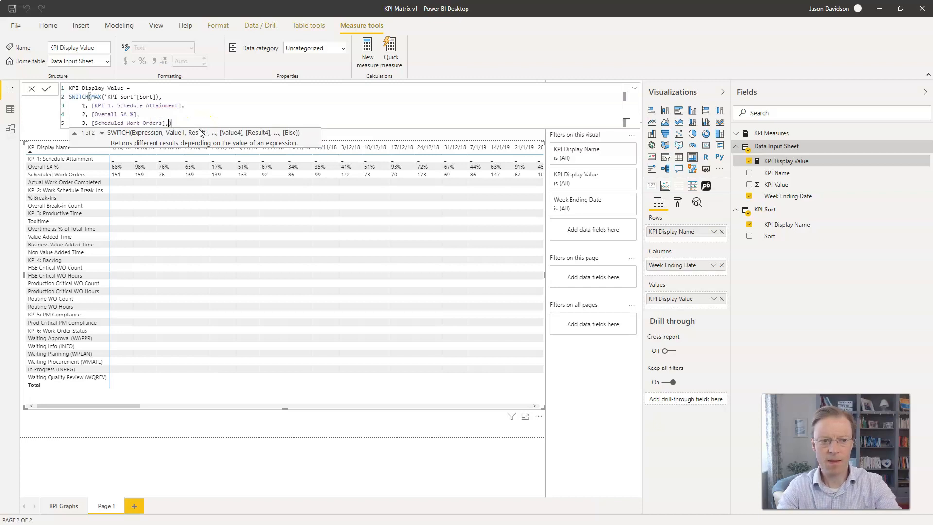
{"action": "key", "text": "shift+Return"}
{"action": "type", "text": "20, "}
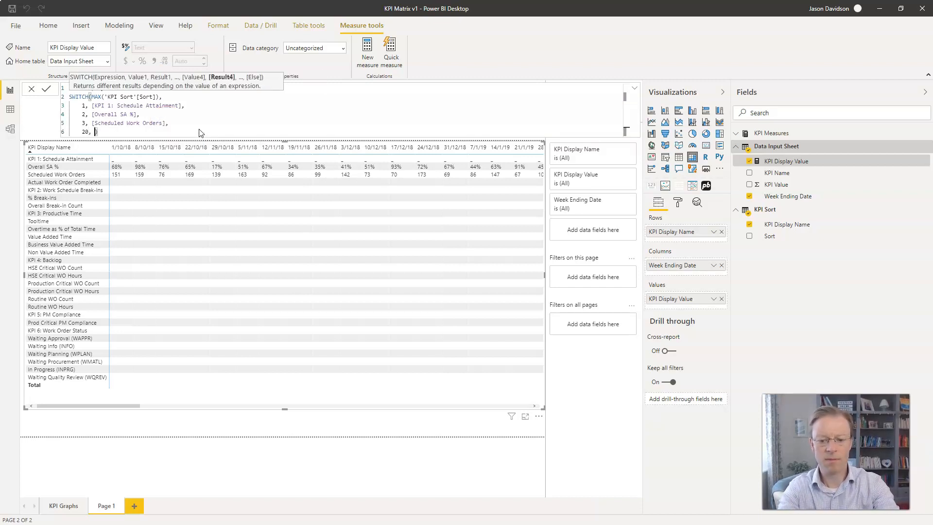
{"action": "type", "text": "[R"}
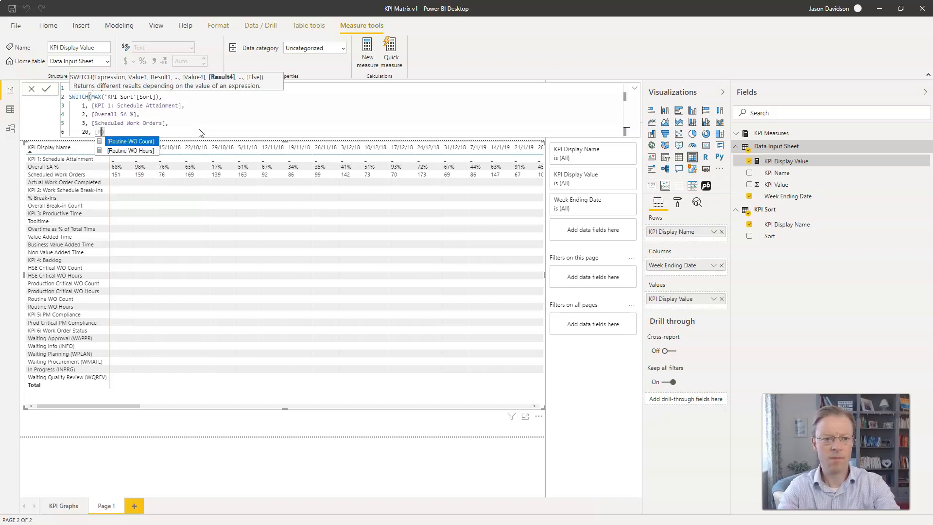
{"action": "key", "text": "Down"}
{"action": "key", "text": "Tab"}
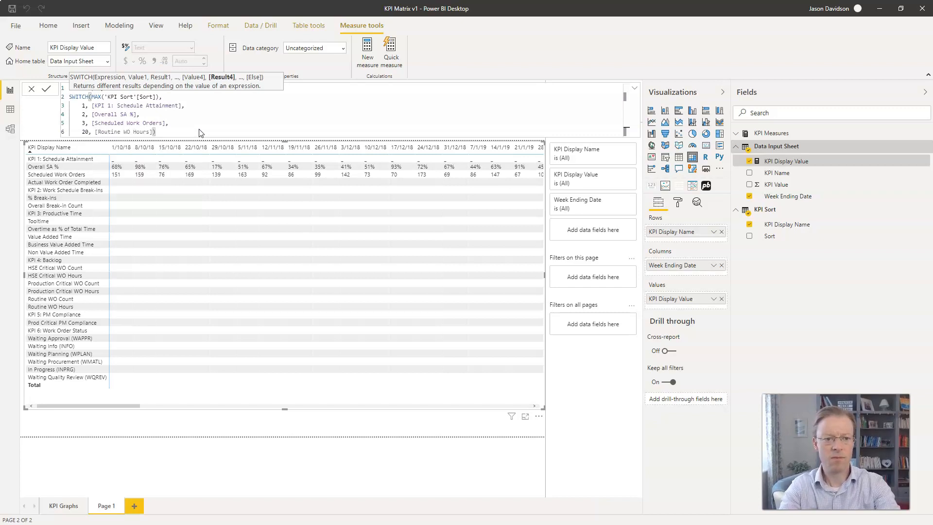
{"action": "key", "text": "Right"}
{"action": "key", "text": "Return"}
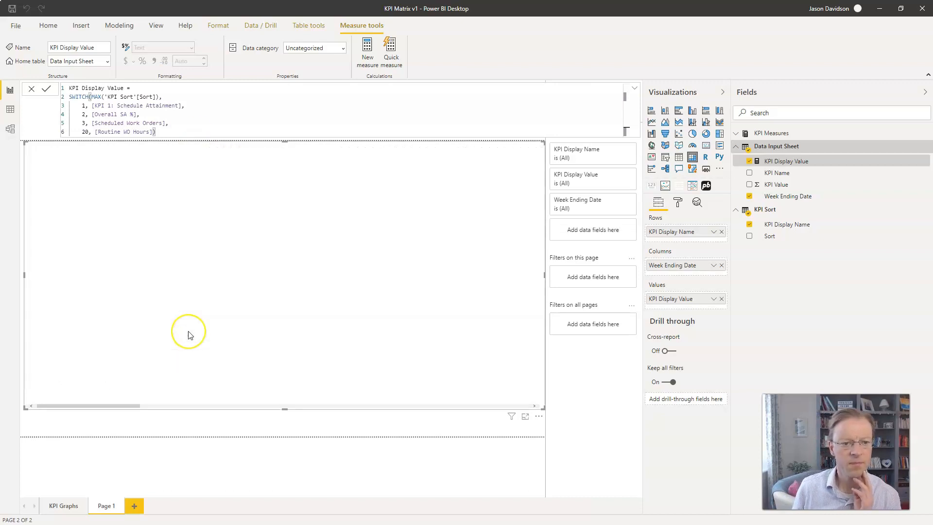
{"action": "left_click", "coordinate": [147, 312]}
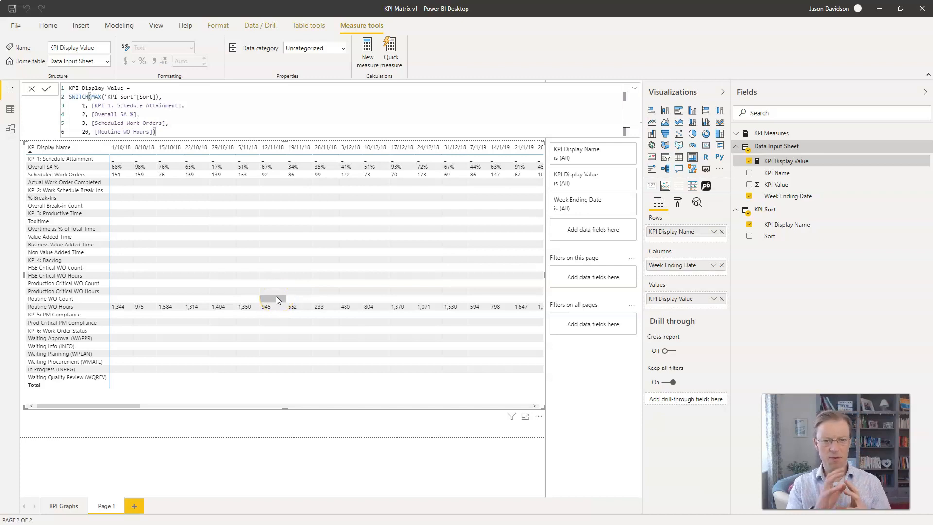
{"action": "left_click", "coordinate": [116, 173]}
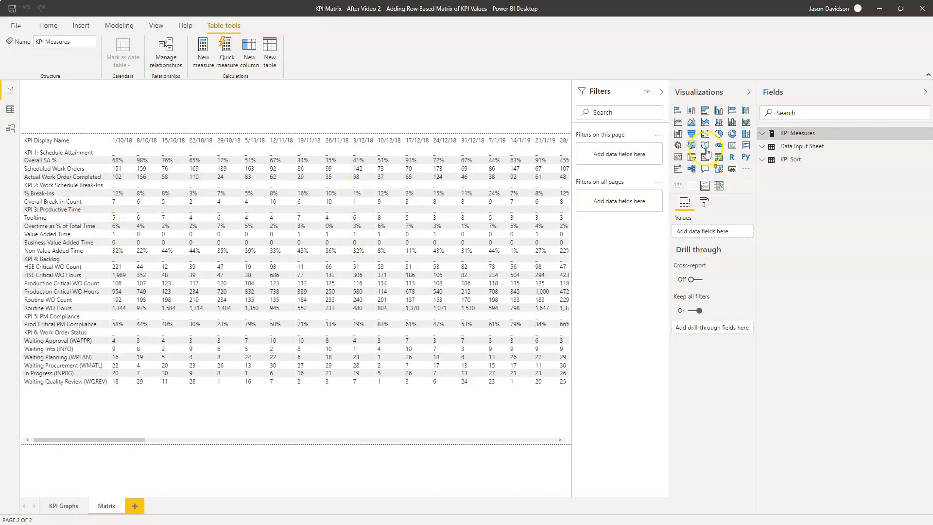
Expand the KPI Measures table in the completed report and examine the formula of the % Break-Ins measure
{"action": "left_click", "coordinate": [763, 138]}
{"action": "left_click", "coordinate": [795, 138]}
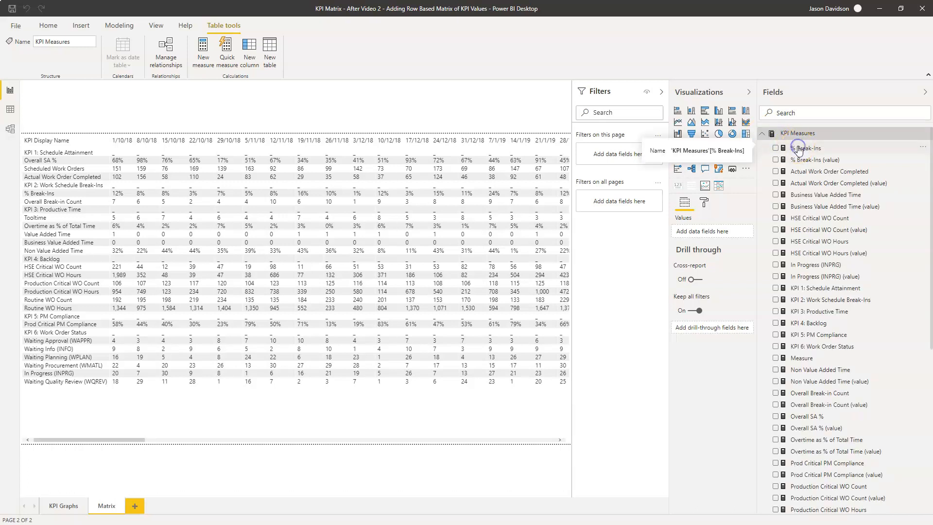
{"action": "left_click", "coordinate": [799, 149]}
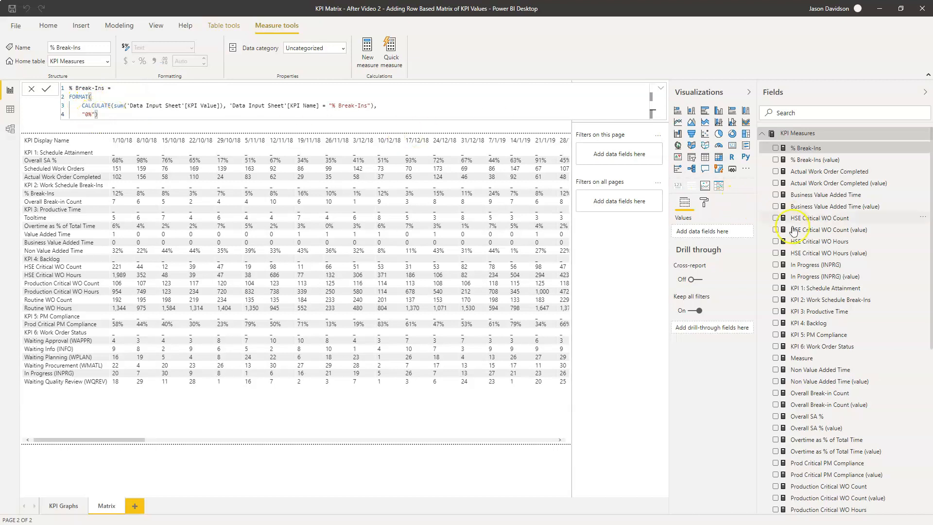
Compare the formulas of the % Break-Ins (value), % Break-Ins and Overall SA % measures in the KPI Measures table
{"action": "left_click", "coordinate": [809, 161]}
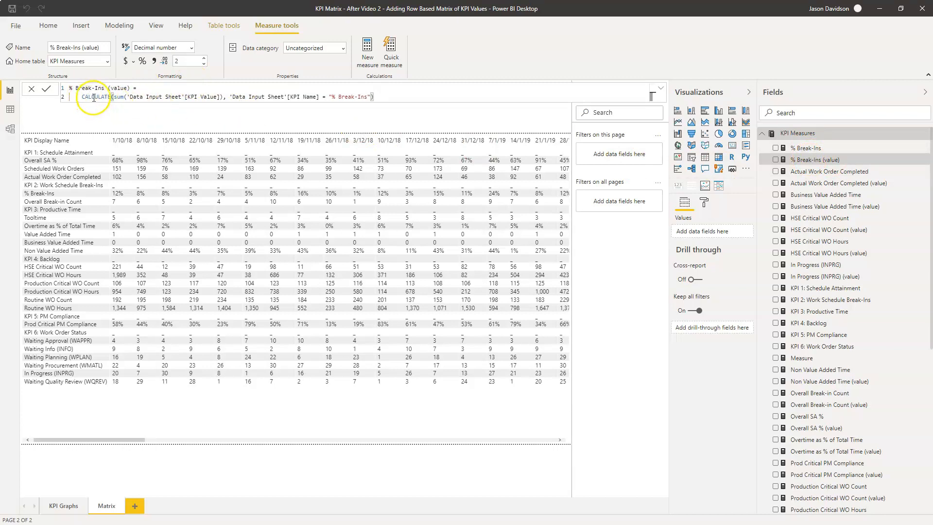
{"action": "left_click", "coordinate": [805, 149]}
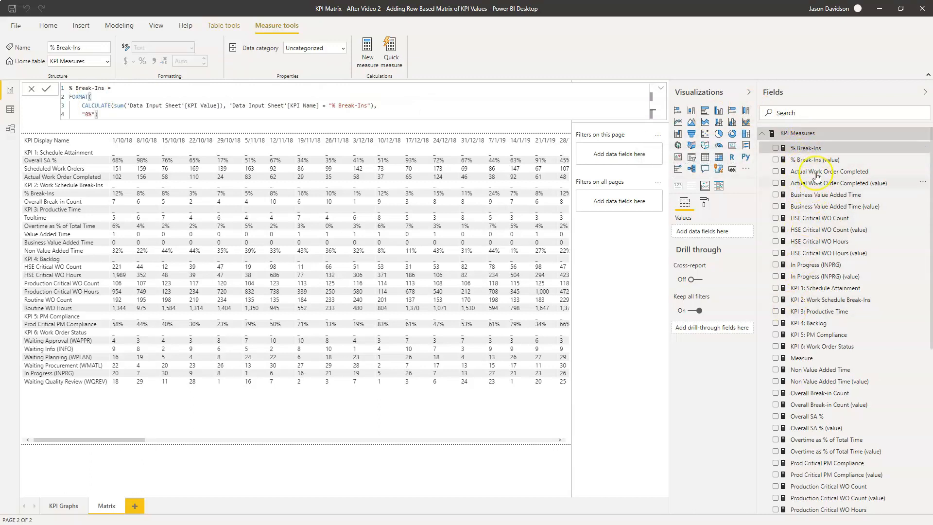
{"action": "left_click", "coordinate": [802, 421]}
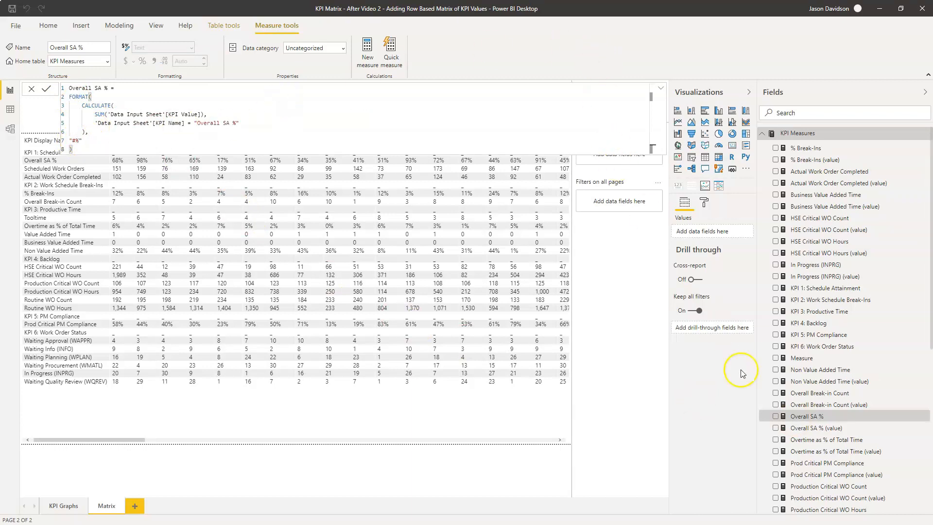
{"action": "left_click", "coordinate": [662, 89]}
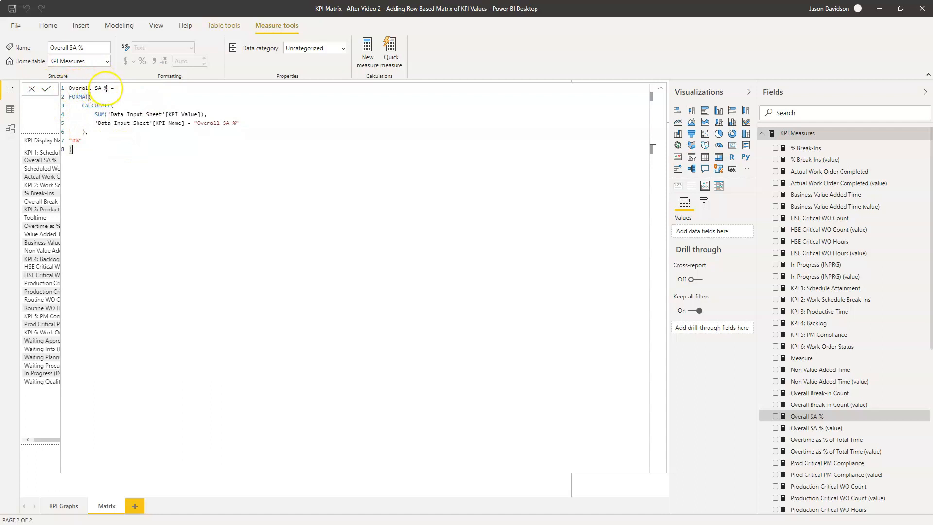
{"action": "left_click", "coordinate": [661, 88]}
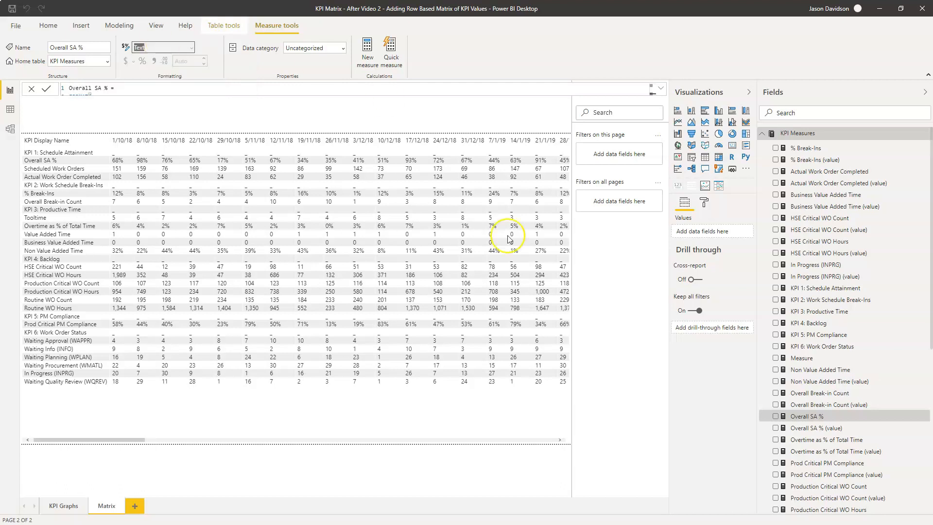
Go to the KPI Graphs page and select the line chart of Overall SA % (value) by Week Ending Date
{"action": "left_click", "coordinate": [72, 509]}
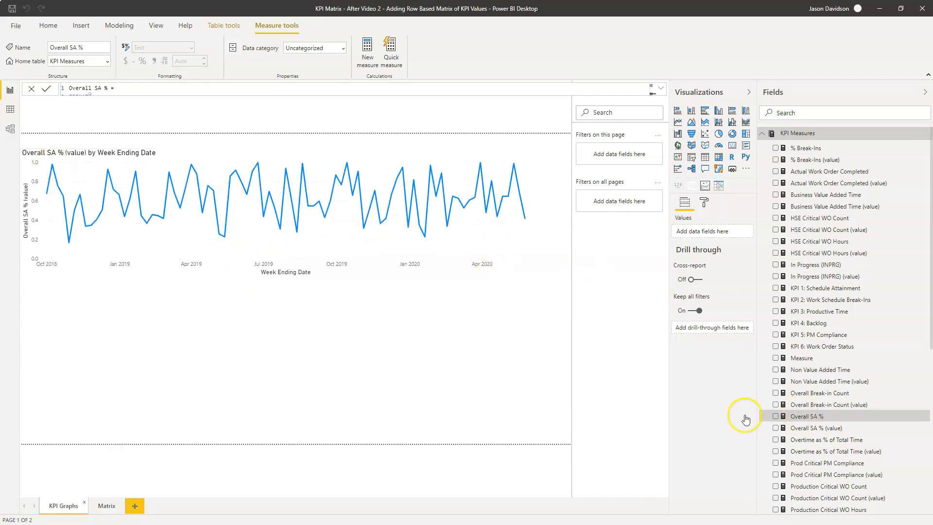
{"action": "left_click", "coordinate": [516, 254]}
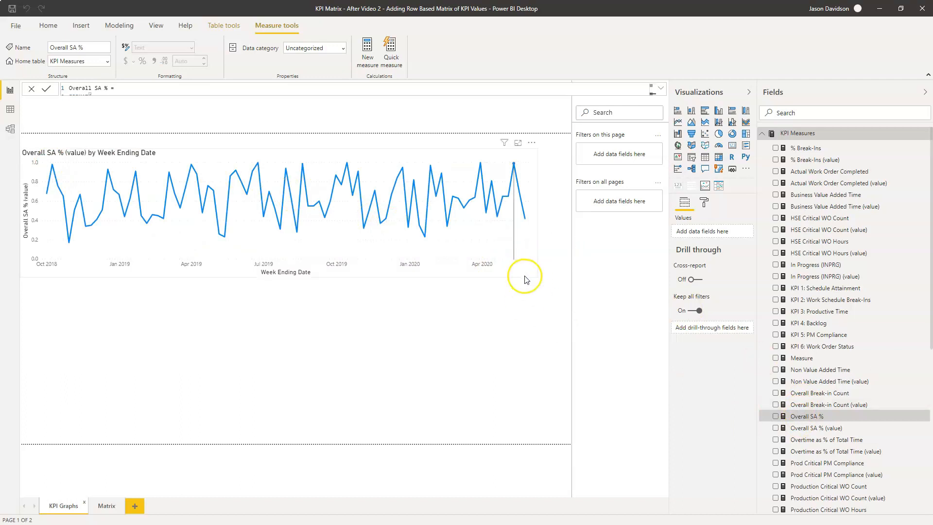
{"action": "left_click", "coordinate": [526, 276]}
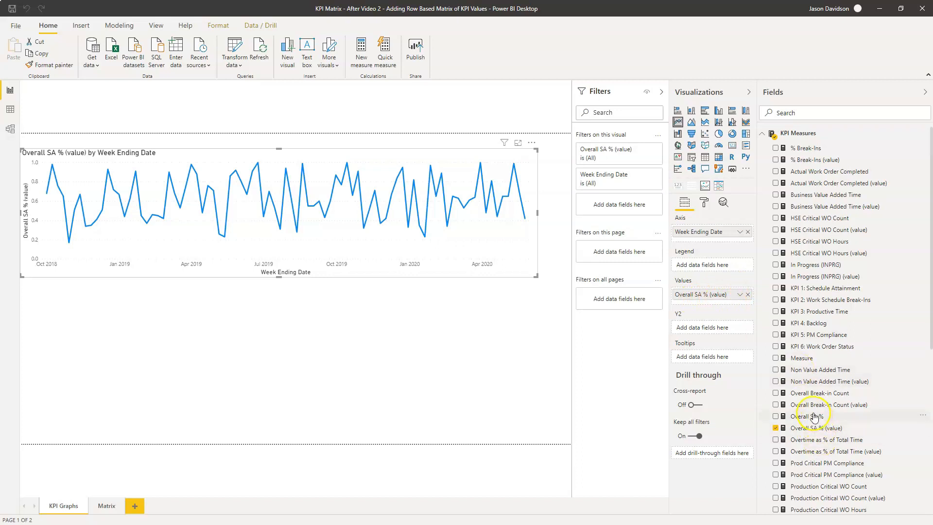
Try using the Overall SA % measure as the line chart's values, and put Overall SA % (value) back
{"action": "left_click_drag", "start_coordinate": [814, 417], "coordinate": [730, 302]}
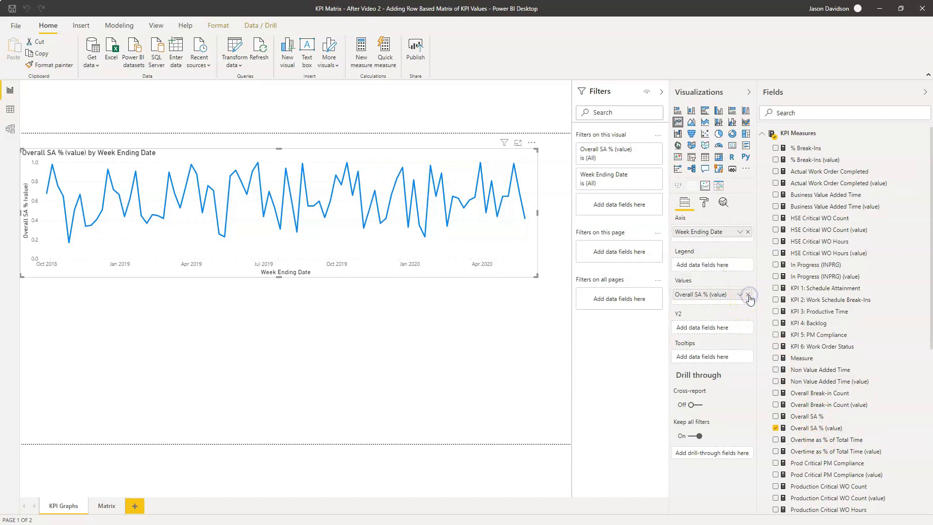
{"action": "left_click", "coordinate": [748, 295]}
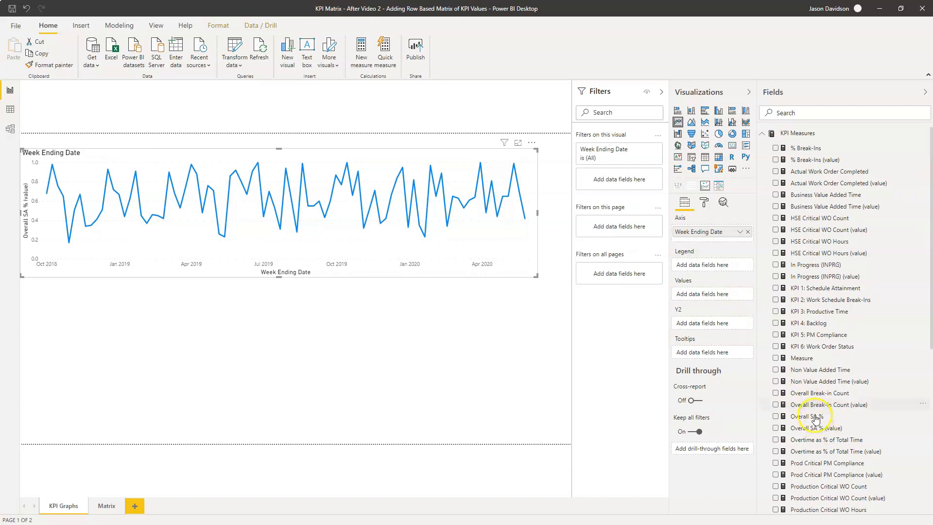
{"action": "left_click_drag", "start_coordinate": [816, 417], "coordinate": [722, 296]}
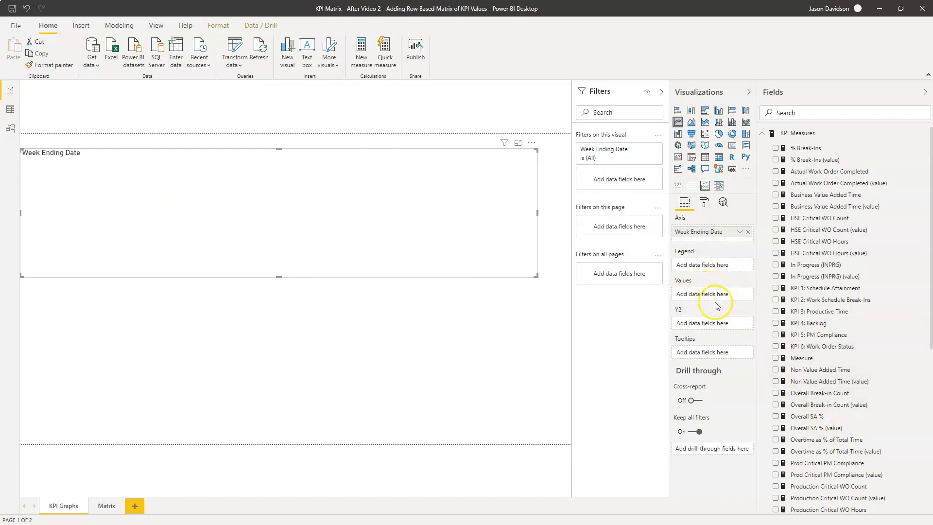
{"action": "left_click_drag", "start_coordinate": [794, 430], "coordinate": [709, 297]}
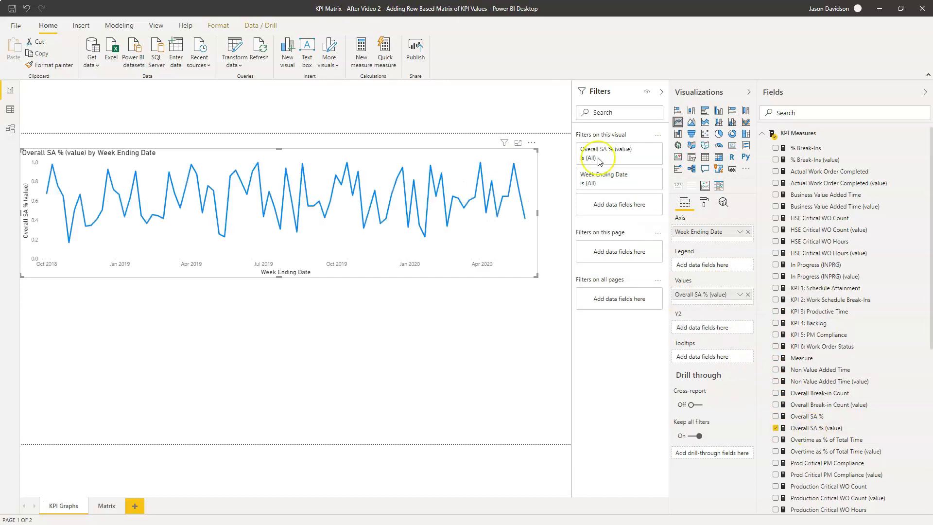
Select the matrix on the Matrix page and examine the SWITCH formula of KPI Display Value in the Data Input Sheet table
{"action": "left_click", "coordinate": [108, 507]}
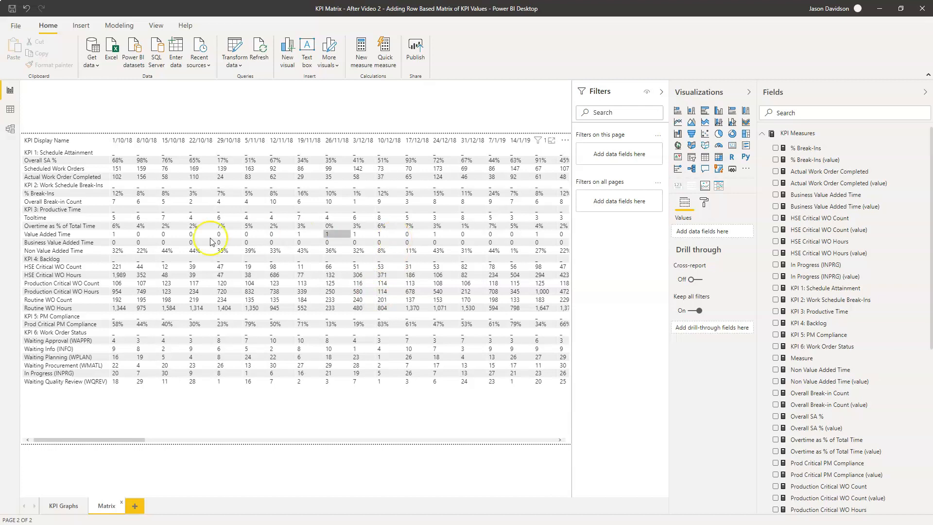
{"action": "left_click", "coordinate": [481, 427]}
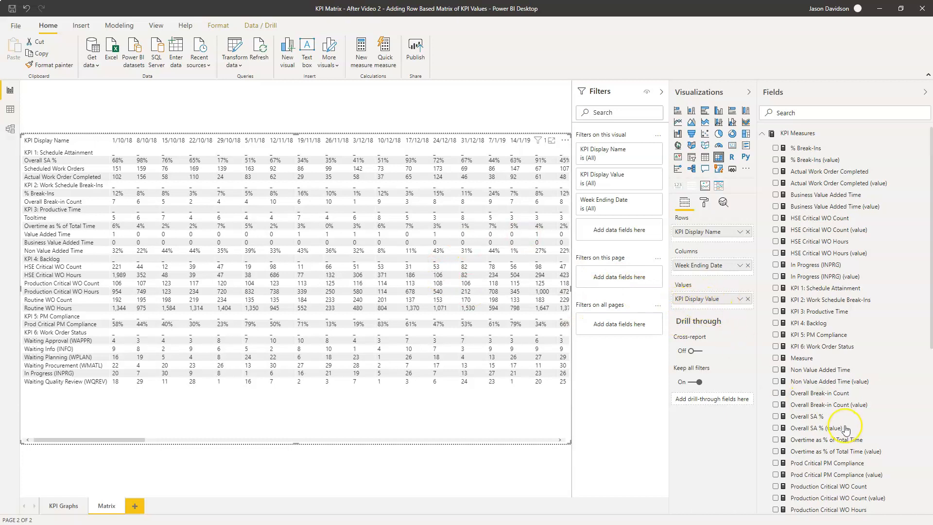
{"action": "scroll", "coordinate": [844, 430], "scroll_direction": "down", "scroll_amount": 10}
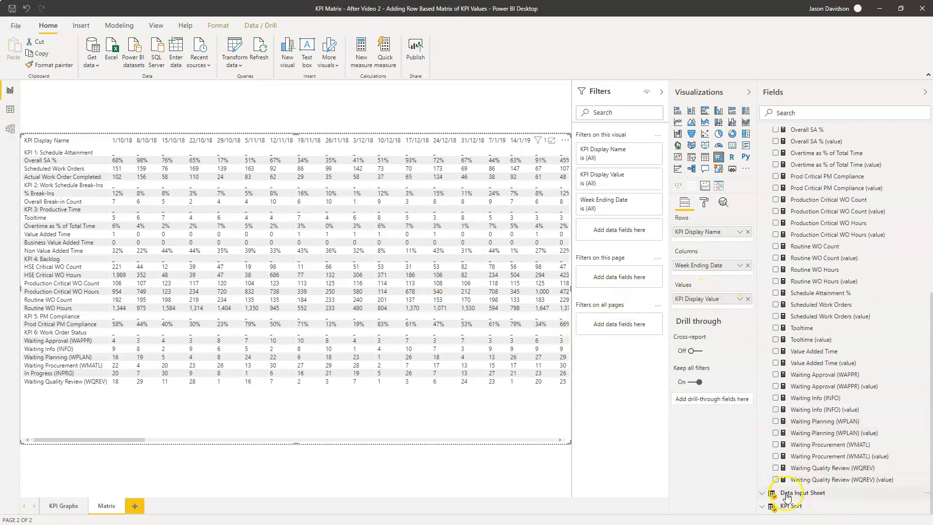
{"action": "left_click", "coordinate": [765, 496]}
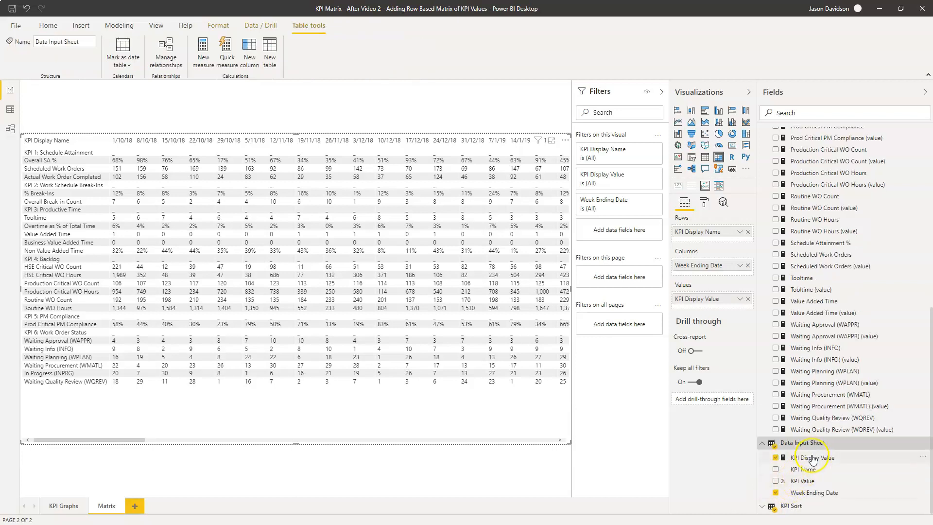
{"action": "left_click", "coordinate": [812, 458]}
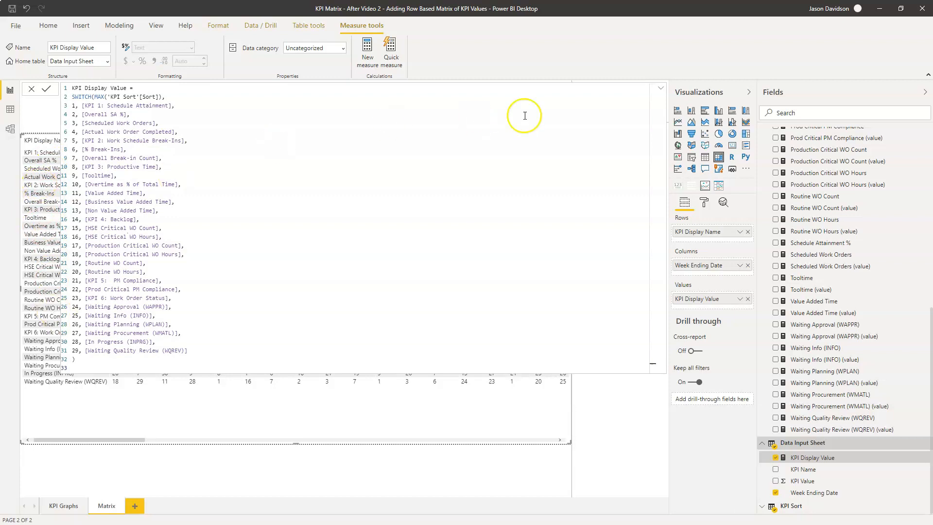
{"action": "left_click", "coordinate": [660, 89]}
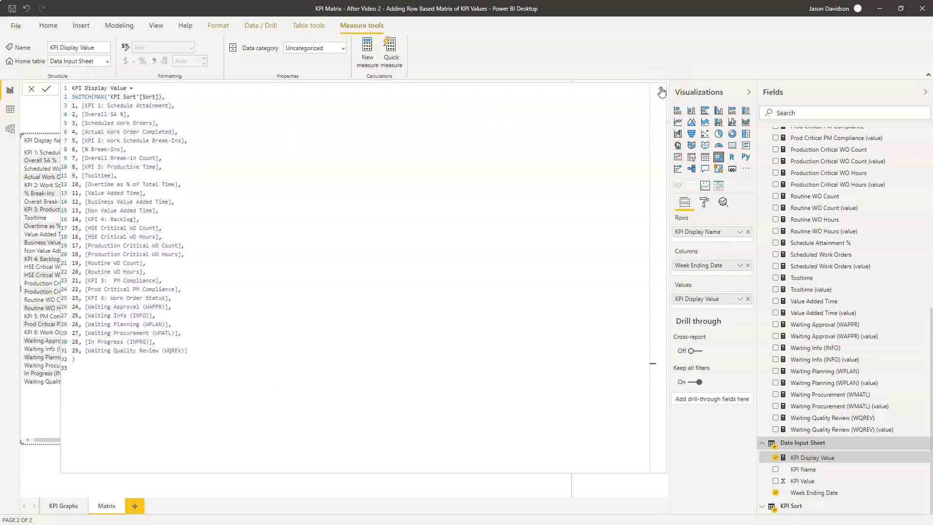
{"action": "left_click", "coordinate": [661, 90]}
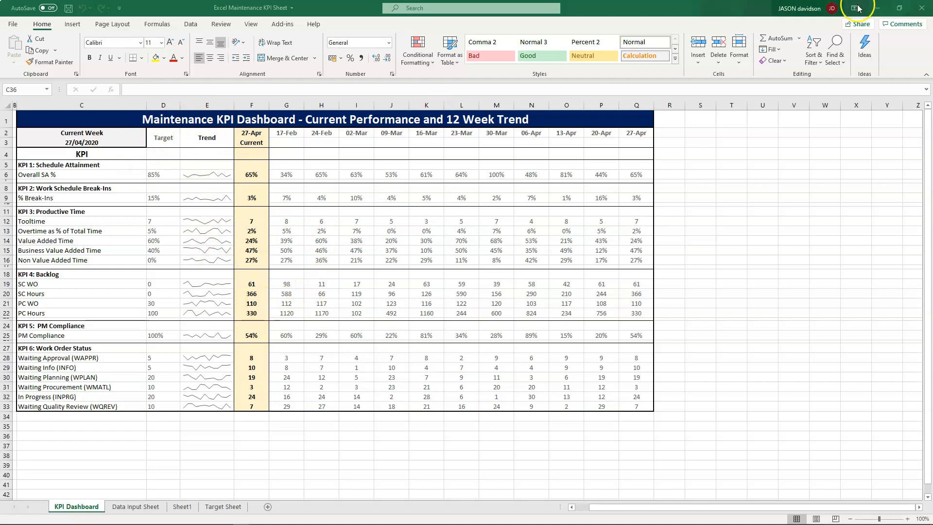
Minimise the Excel maintenance KPI dashboard and return to the Matrix page in Power BI Desktop
{"action": "left_click", "coordinate": [876, 9]}
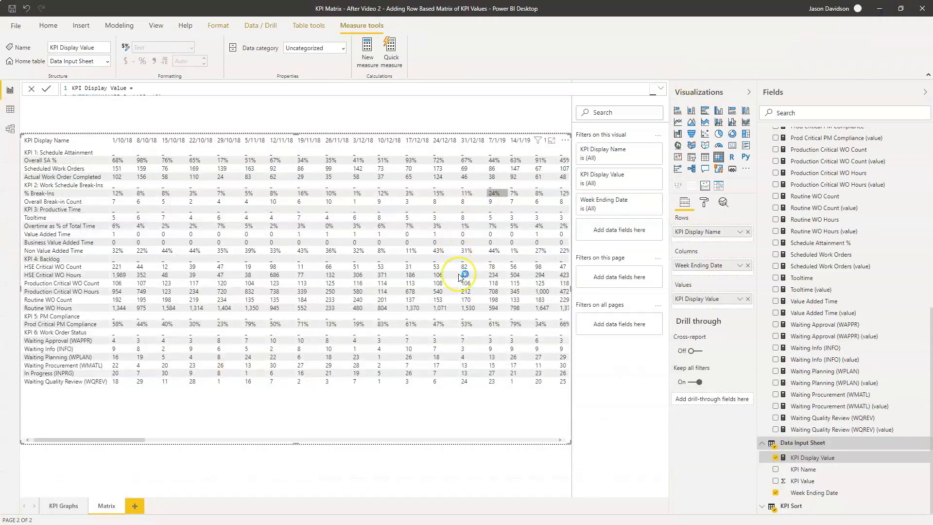